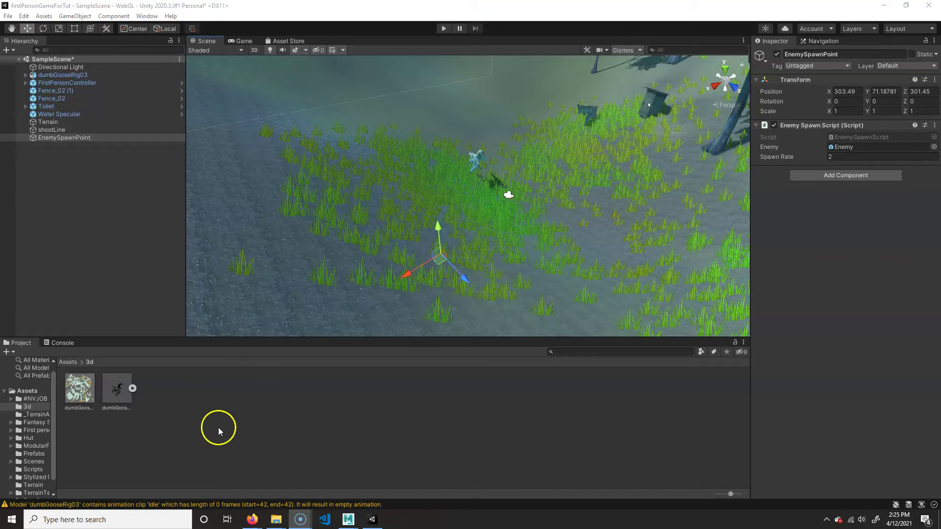
# - Open the Enemy prefab from the Prefabs folder for editing
pyautogui.click(68, 362)
pyautogui.doubleClick(332, 391)
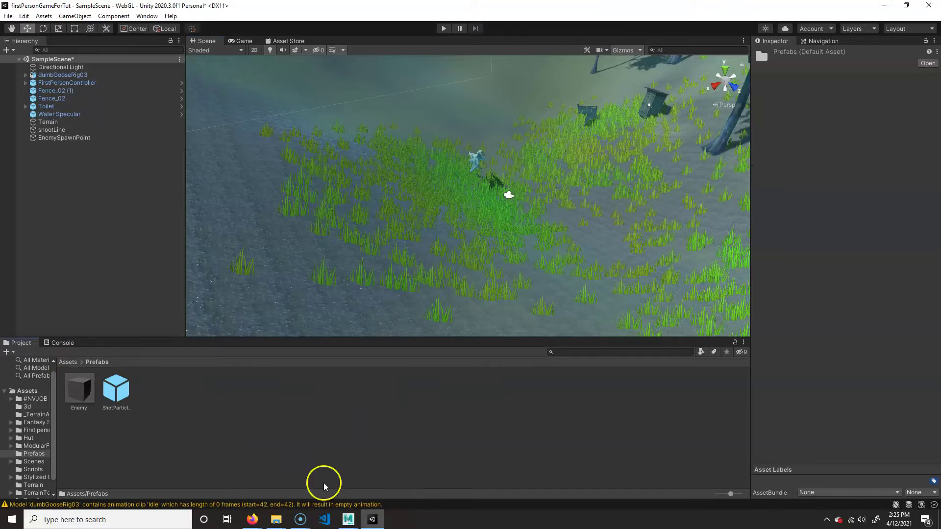
pyautogui.click(83, 381)
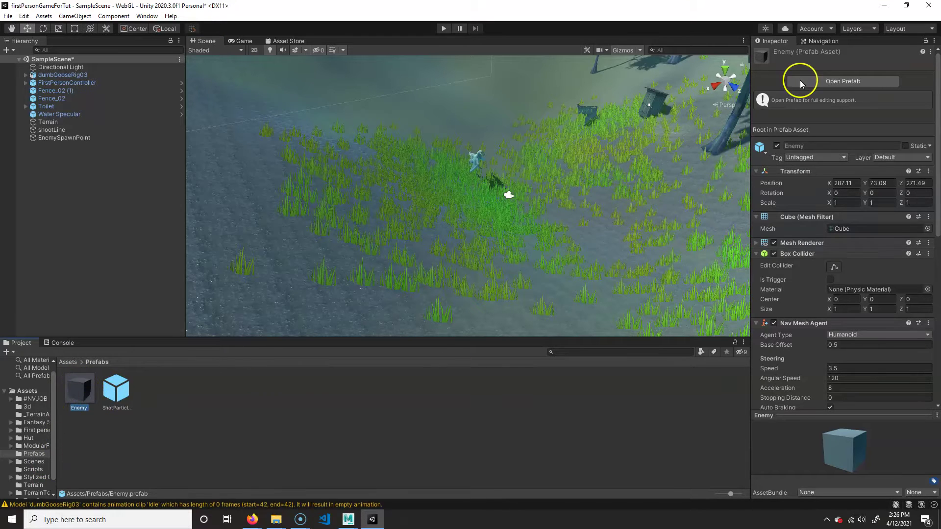
pyautogui.click(845, 80)
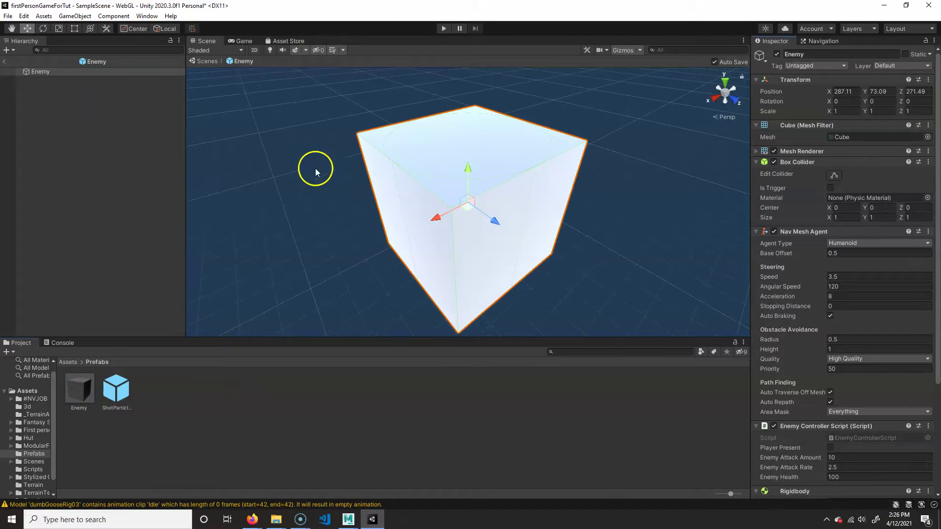
pyautogui.keyDown('alt'); pyautogui.moveTo(410, 250); pyautogui.dragTo(413, 212); pyautogui.keyUp('alt')
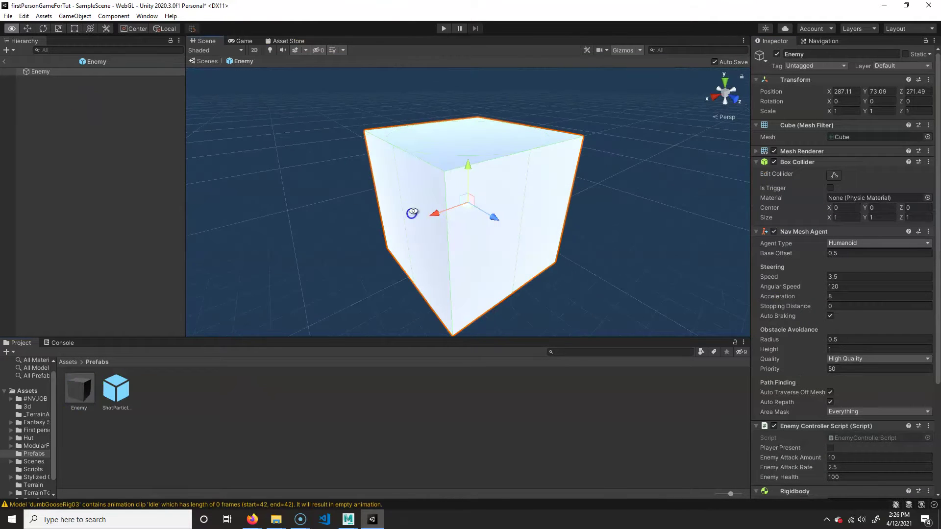
# - Add the dumbGooseRig03 model from the 3d assets folder as a child of the Enemy object
pyautogui.click(66, 365)
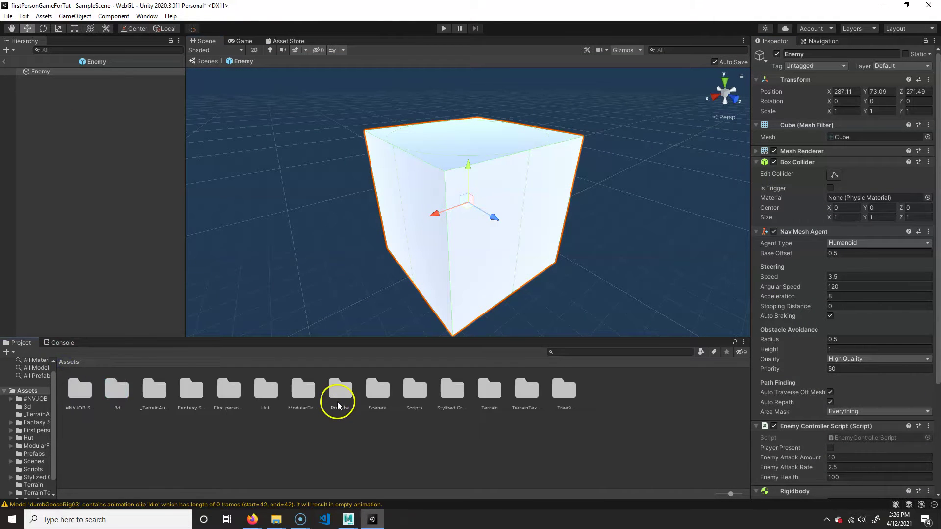
pyautogui.doubleClick(120, 391)
pyautogui.moveTo(116, 389); pyautogui.dragTo(85, 144)
pyautogui.moveTo(48, 100); pyautogui.dragTo(47, 102)
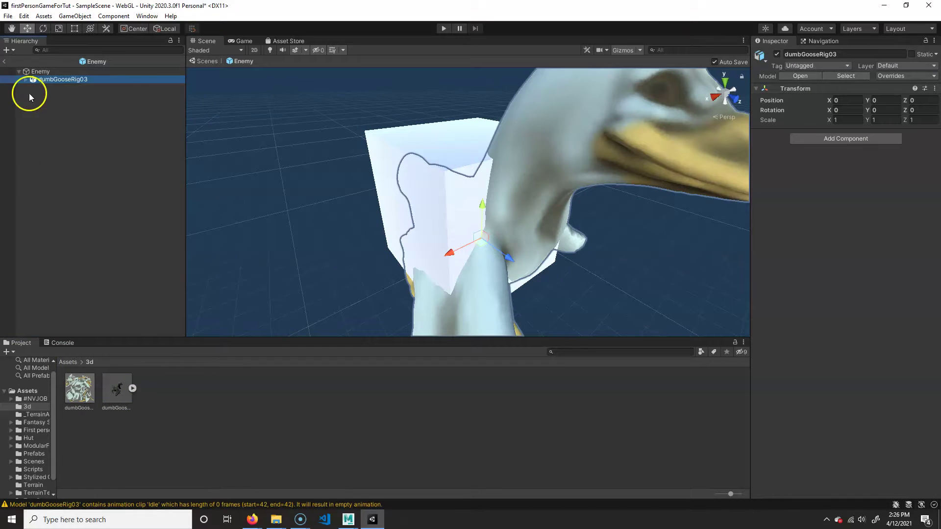
# - Try a Y scale of 2 on the Enemy object, then restore it to 1
pyautogui.keyDown('alt'); pyautogui.moveTo(425, 268); pyautogui.dragTo(565, 263); pyautogui.keyUp('alt')
pyautogui.keyDown('alt'); pyautogui.moveTo(624, 245); pyautogui.dragTo(532, 259, button='right'); pyautogui.keyUp('alt')
pyautogui.keyDown('alt'); pyautogui.moveTo(532, 258); pyautogui.dragTo(686, 186); pyautogui.keyUp('alt')
pyautogui.scroll(3, 540, 244)
pyautogui.click(69, 72)
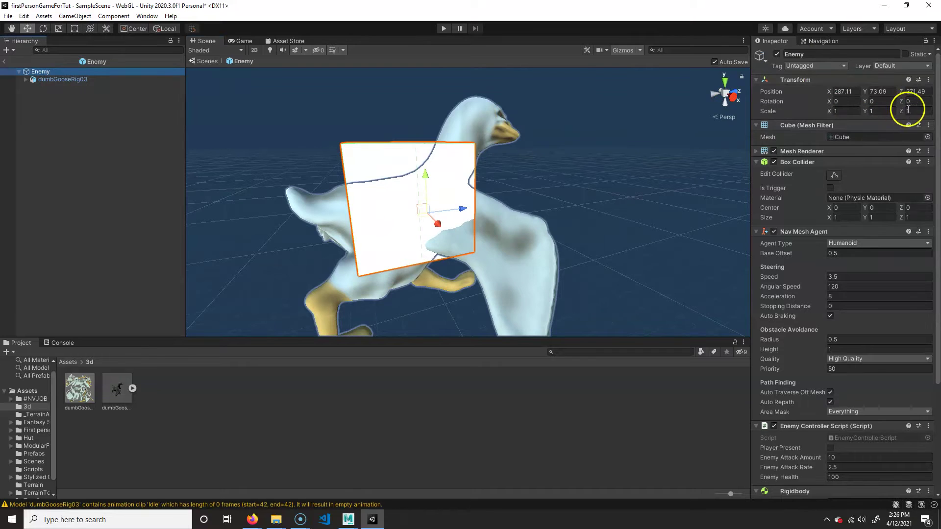
pyautogui.click(873, 111)
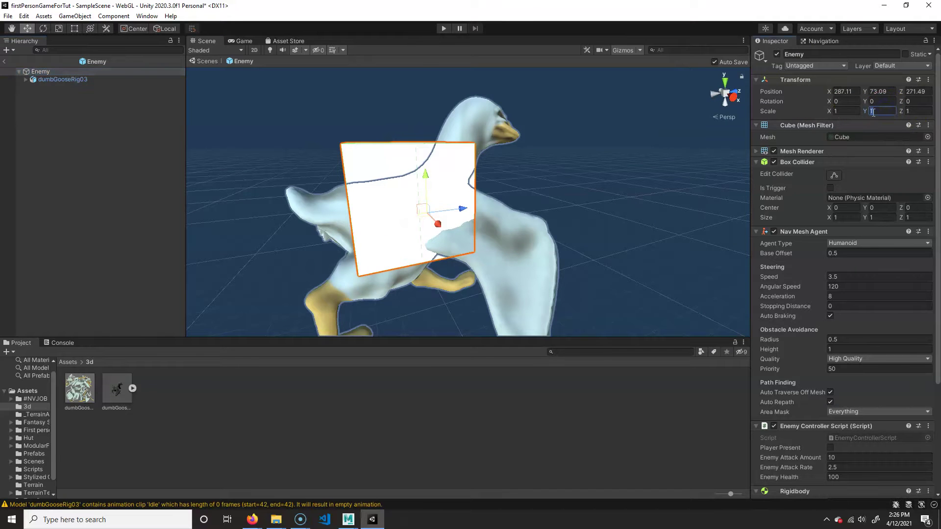
pyautogui.write('2')
pyautogui.keyDown('alt'); pyautogui.moveTo(505, 220); pyautogui.dragTo(441, 250); pyautogui.keyUp('alt')
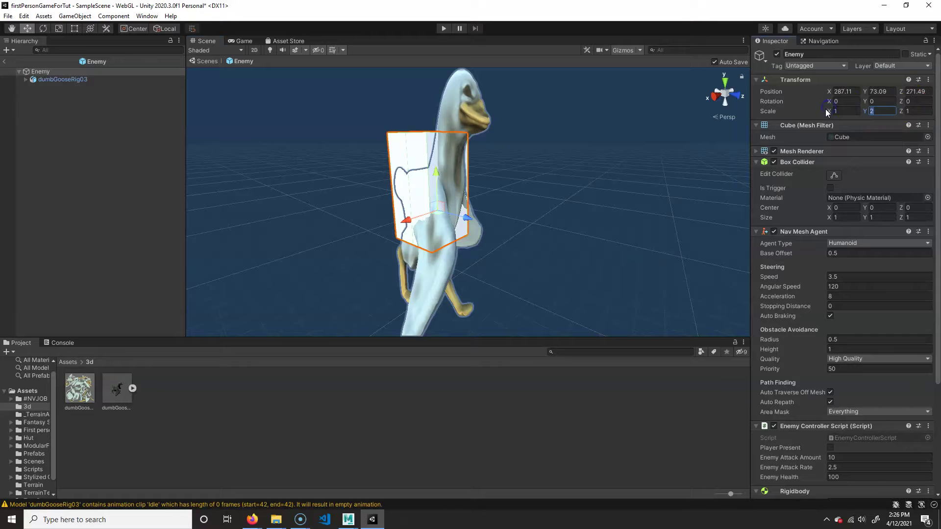
pyautogui.write('1')
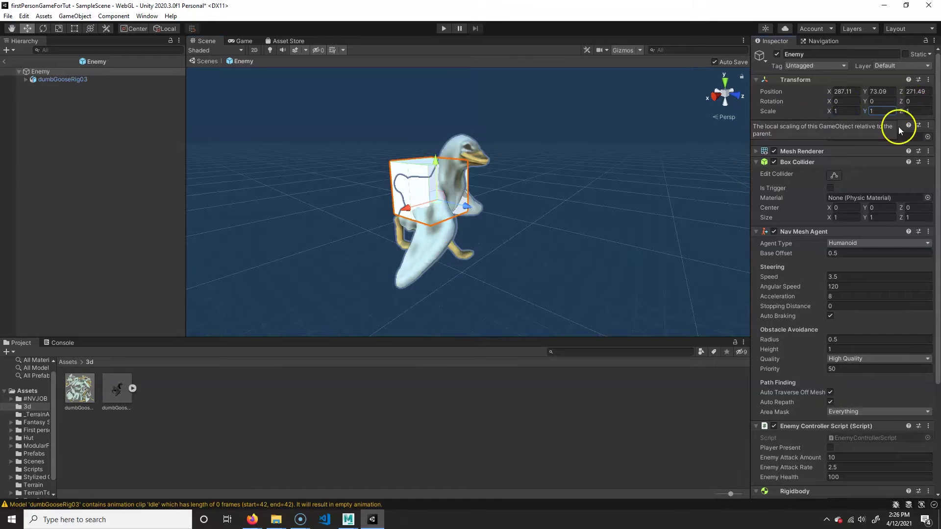
pyautogui.keyDown('alt'); pyautogui.moveTo(437, 243); pyautogui.dragTo(533, 239); pyautogui.keyUp('alt')
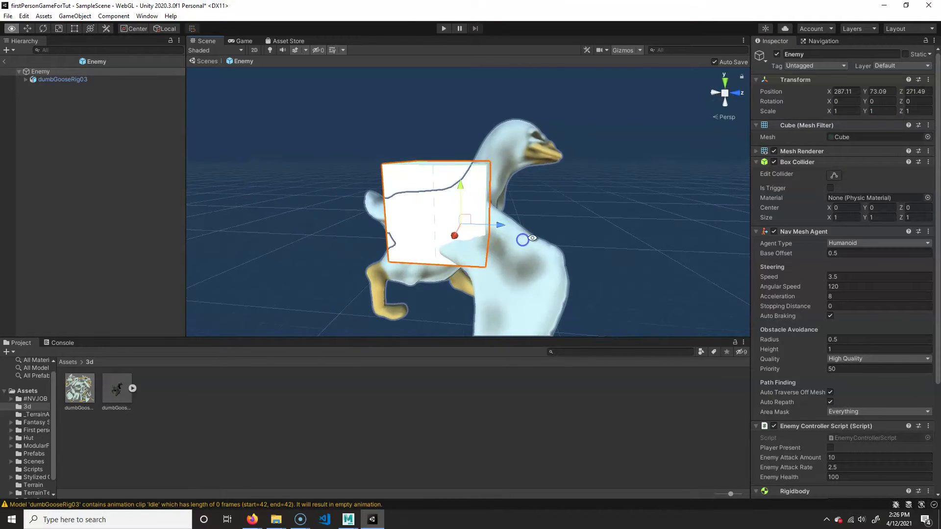
pyautogui.keyDown('alt'); pyautogui.moveTo(569, 201); pyautogui.dragTo(553, 266); pyautogui.keyUp('alt')
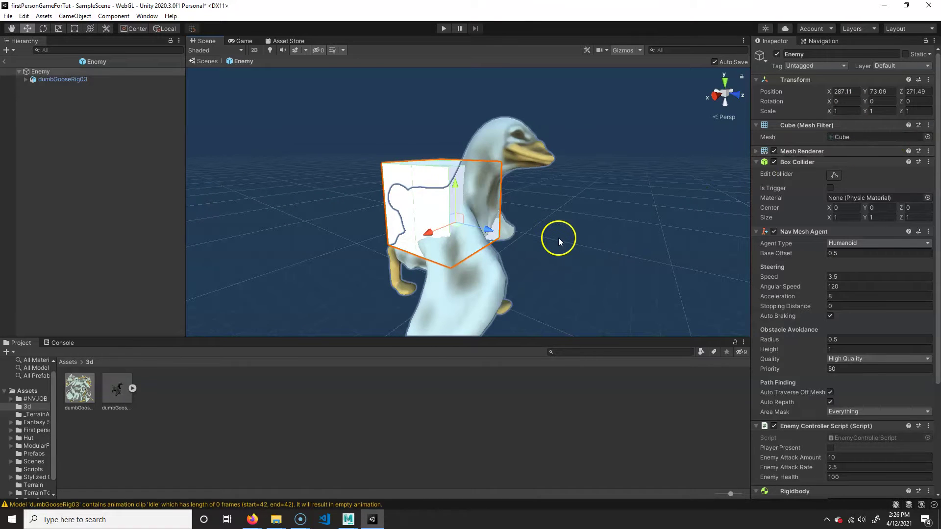
# - Check the model import settings of dumbGooseRig03, including its scale factor, and compare the goose with the Enemy cube
pyautogui.click(118, 387)
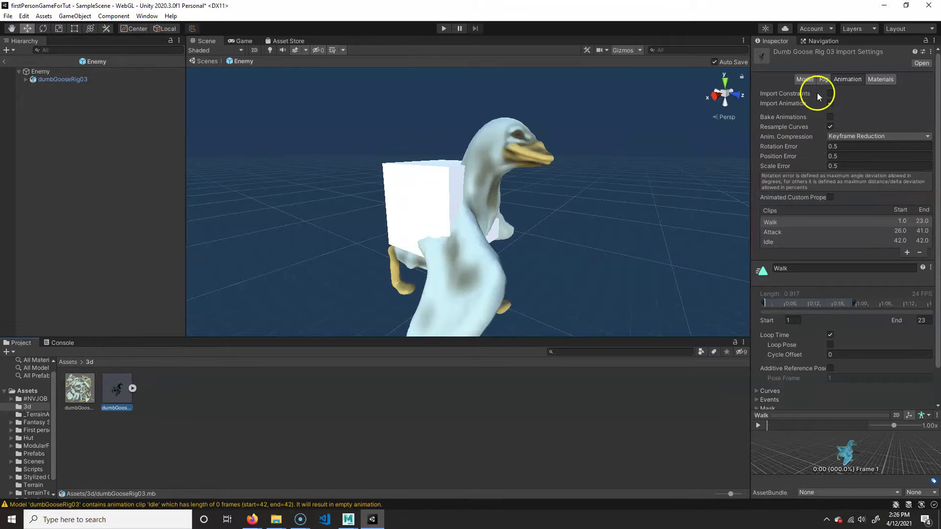
pyautogui.click(806, 80)
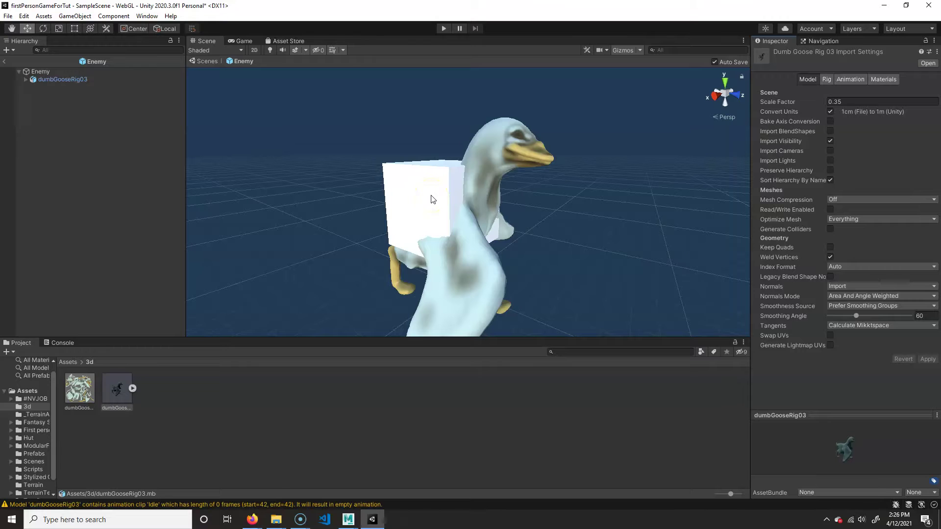
pyautogui.click(46, 72)
pyautogui.keyDown('alt'); pyautogui.moveTo(492, 248); pyautogui.dragTo(429, 224); pyautogui.keyUp('alt')
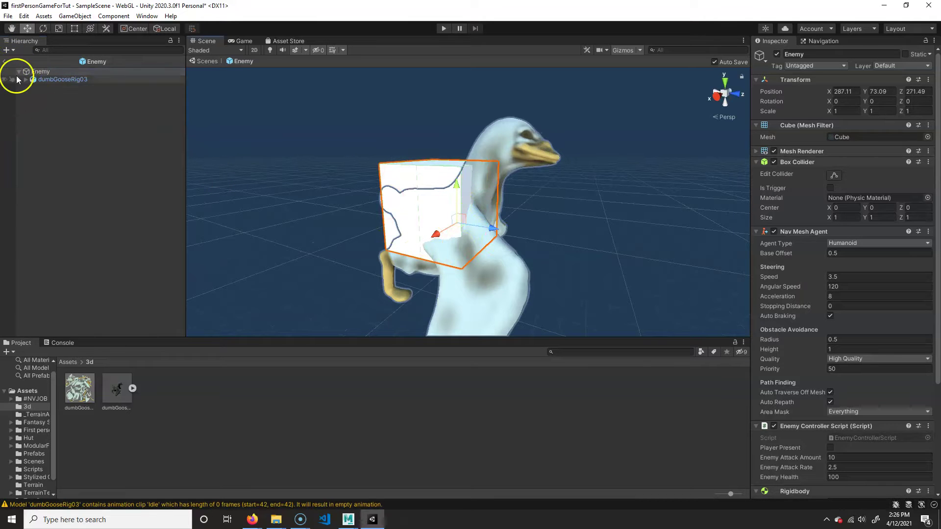
# - Return to the main scene and play-test the game to watch the spawned goose enemies, stopping it when done
pyautogui.click(5, 61)
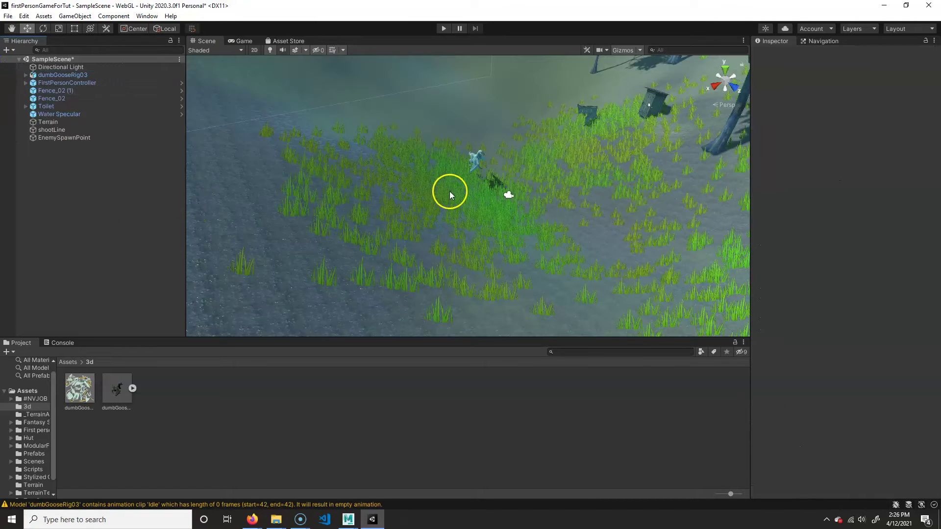
pyautogui.click(443, 28)
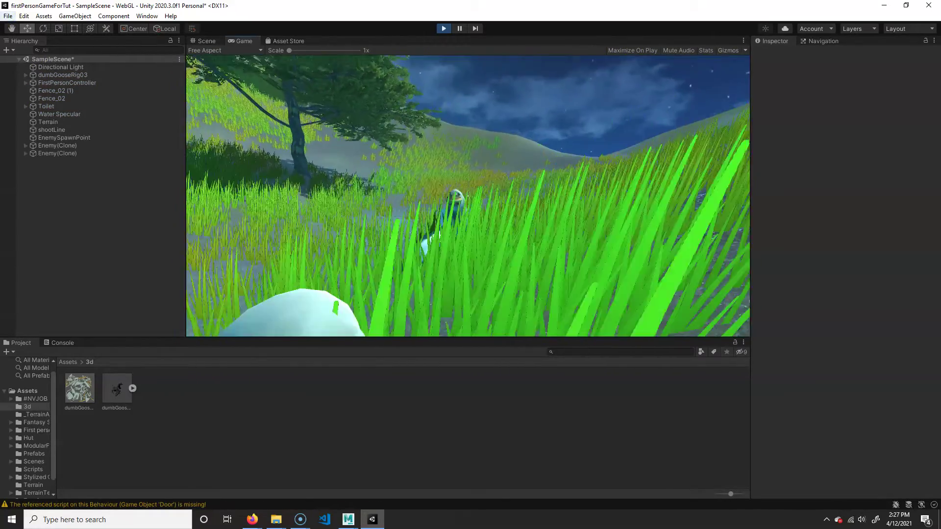
pyautogui.press('s')
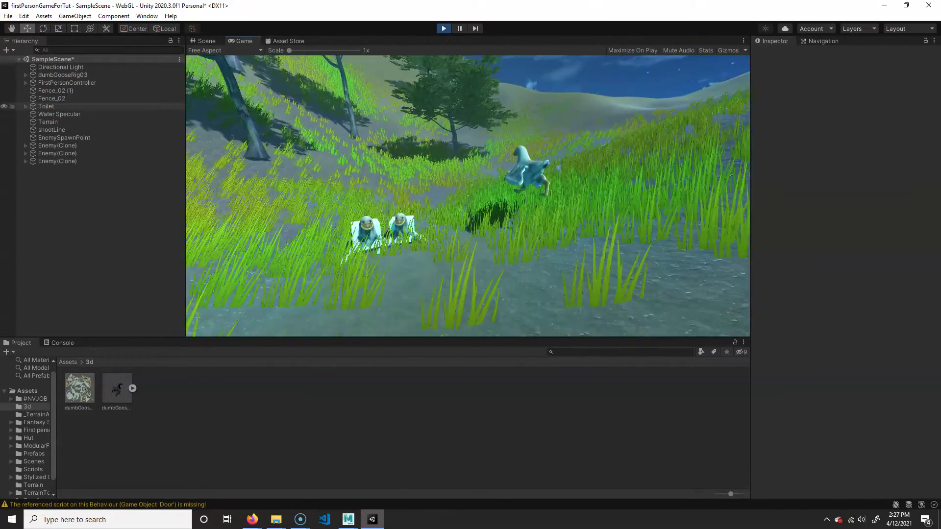
pyautogui.press('w')
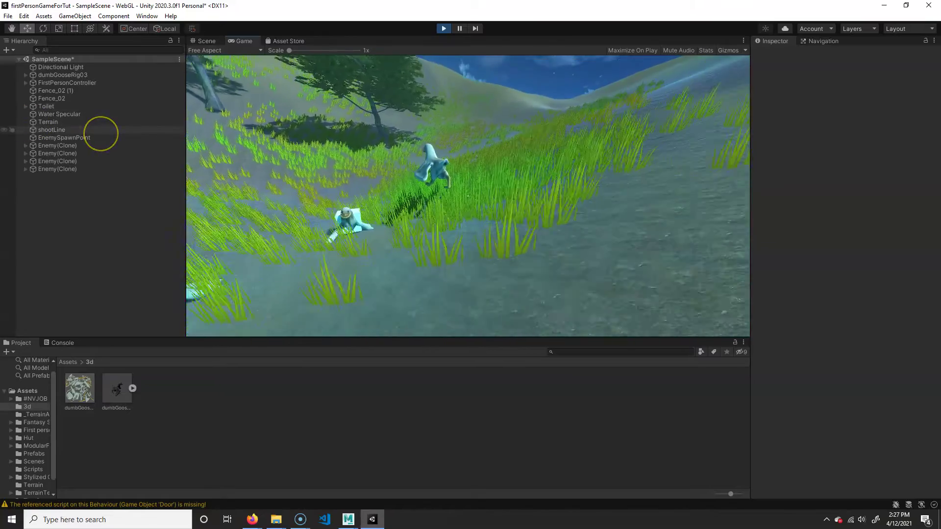
pyautogui.click(443, 28)
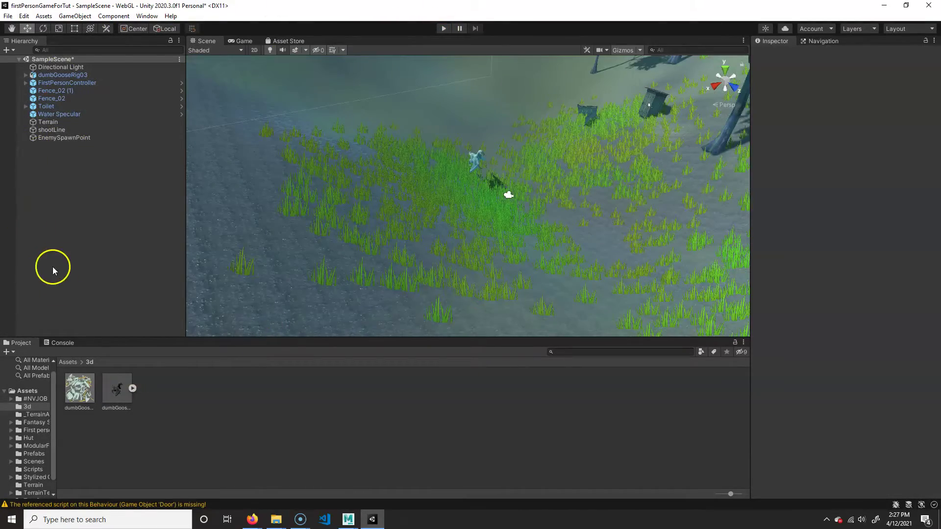
# - Reopen the Enemy prefab from the Prefabs folder for editing
pyautogui.click(67, 362)
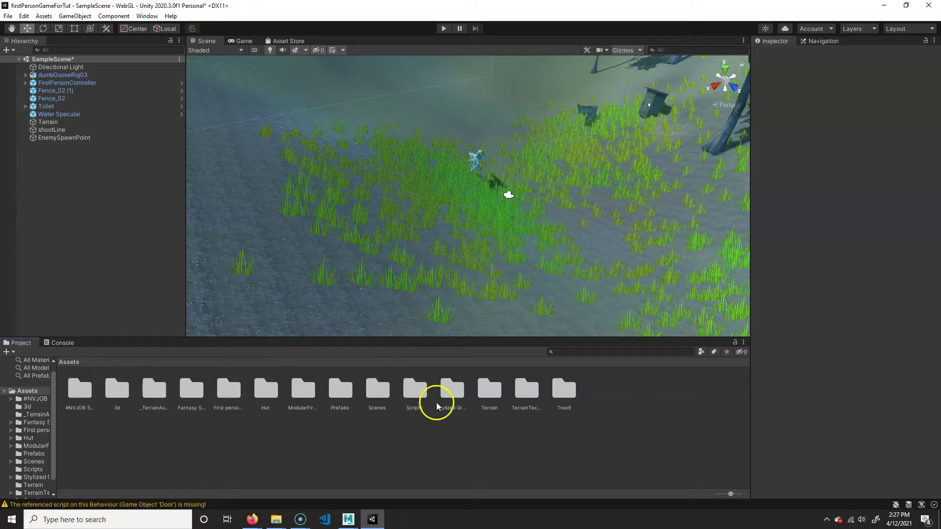
pyautogui.doubleClick(347, 390)
pyautogui.click(79, 390)
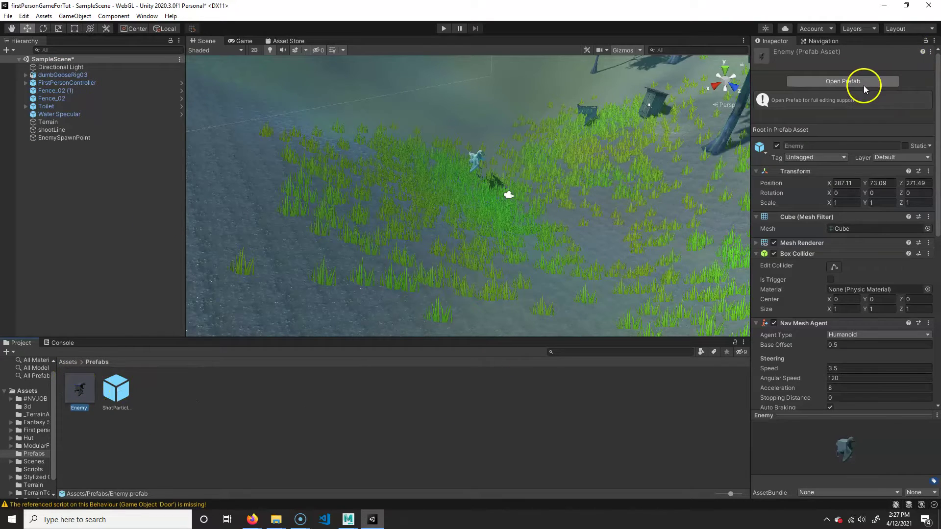
pyautogui.click(863, 84)
# - Raise the dumbGooseRig03 child inside the Enemy prefab to a Y position of about 0.794
pyautogui.keyDown('alt'); pyautogui.moveTo(462, 252); pyautogui.dragTo(513, 232); pyautogui.keyUp('alt')
pyautogui.scroll(2, 513, 232)
pyautogui.click(67, 81)
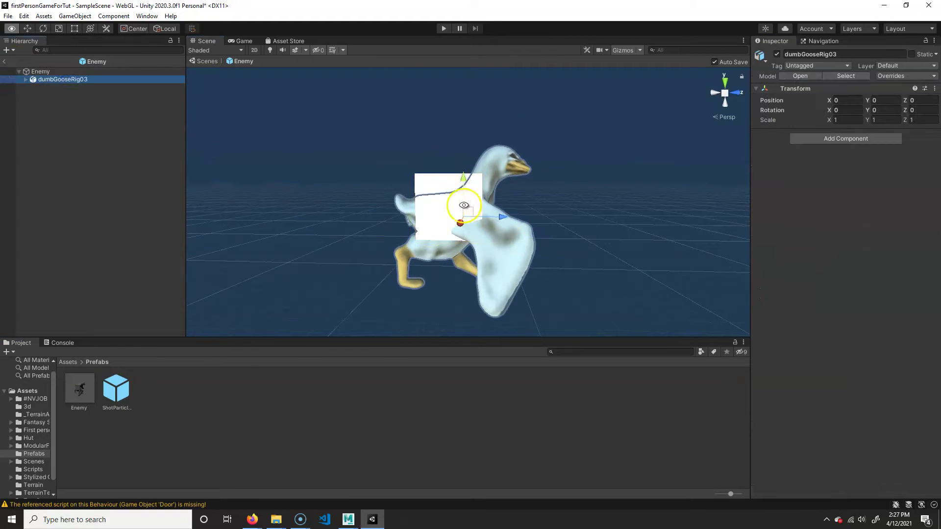
pyautogui.moveTo(465, 177); pyautogui.dragTo(472, 127)
pyautogui.keyDown('alt'); pyautogui.moveTo(596, 229); pyautogui.dragTo(375, 234); pyautogui.keyUp('alt')
# - Disable the Mesh Renderer on the Enemy root object to hide the cube
pyautogui.click(42, 71)
pyautogui.keyDown('alt'); pyautogui.moveTo(611, 196); pyautogui.dragTo(641, 222); pyautogui.keyUp('alt')
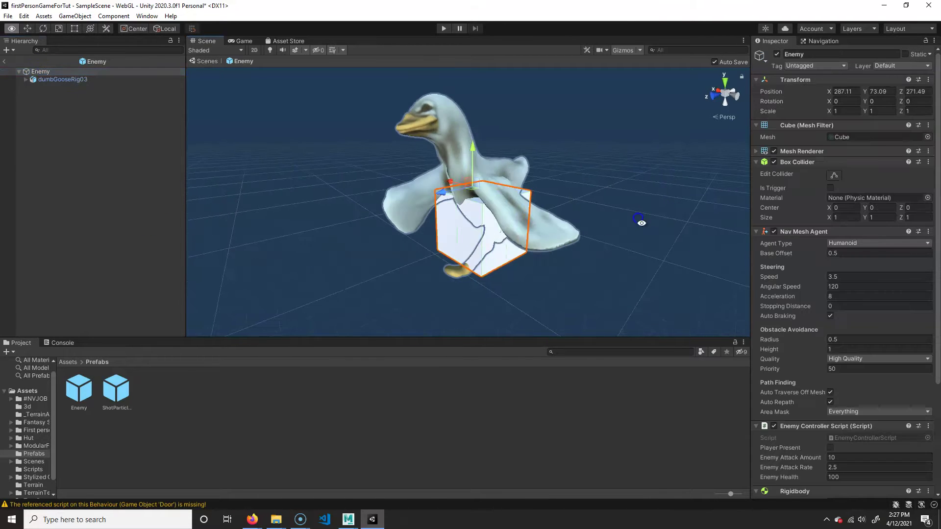
pyautogui.keyDown('alt'); pyautogui.moveTo(571, 227); pyautogui.dragTo(553, 236); pyautogui.keyUp('alt')
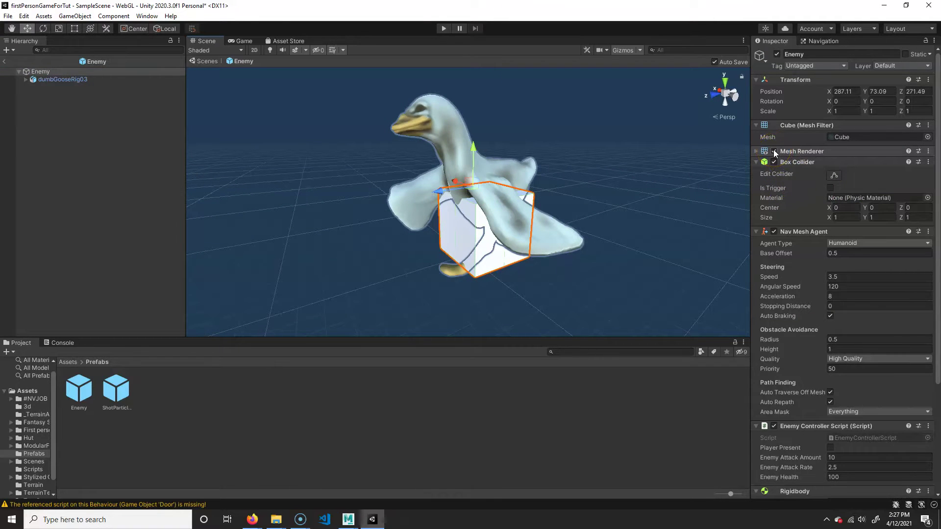
pyautogui.click(774, 151)
pyautogui.keyDown('alt'); pyautogui.moveTo(466, 239); pyautogui.dragTo(418, 223); pyautogui.keyUp('alt')
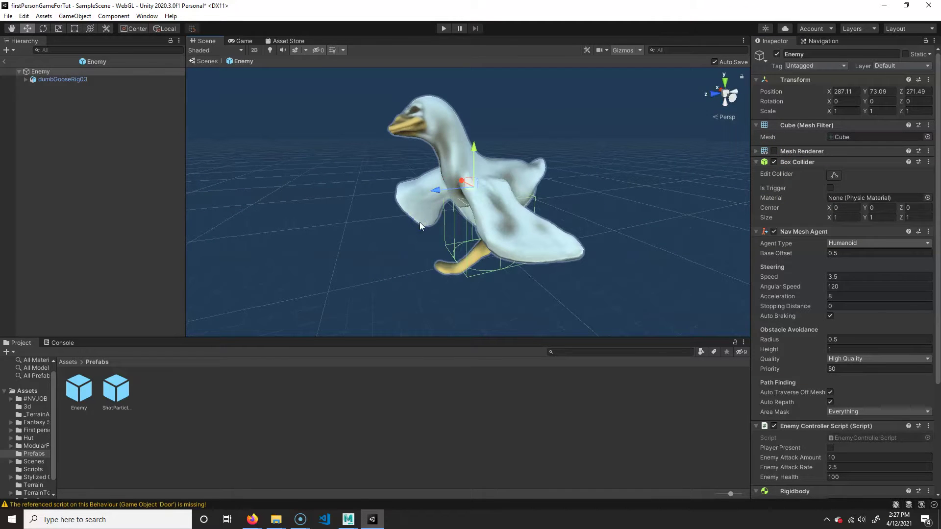
# - Widen the Enemy's box collider sideways around the goose's wings to an X size of about 1.91
pyautogui.keyDown('alt'); pyautogui.moveTo(479, 340); pyautogui.dragTo(512, 217); pyautogui.keyUp('alt')
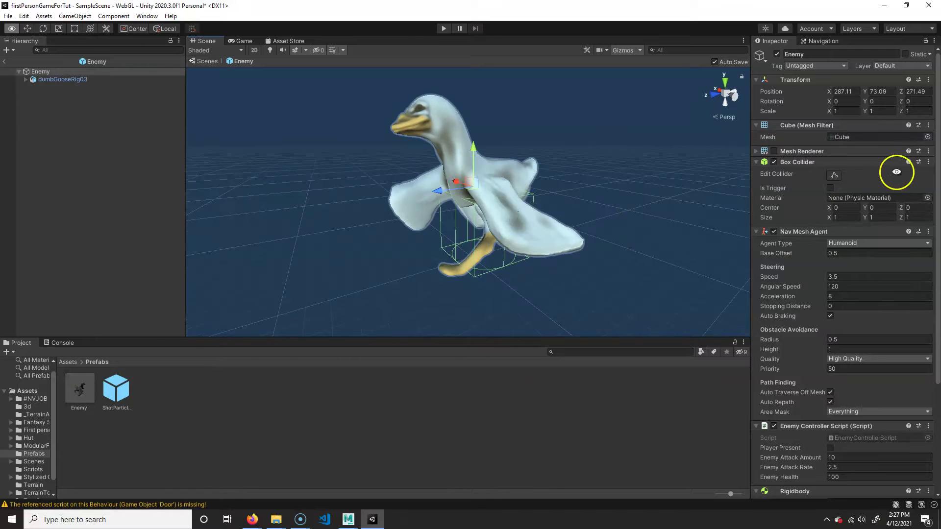
pyautogui.keyDown('alt'); pyautogui.moveTo(448, 212); pyautogui.dragTo(416, 224); pyautogui.keyUp('alt')
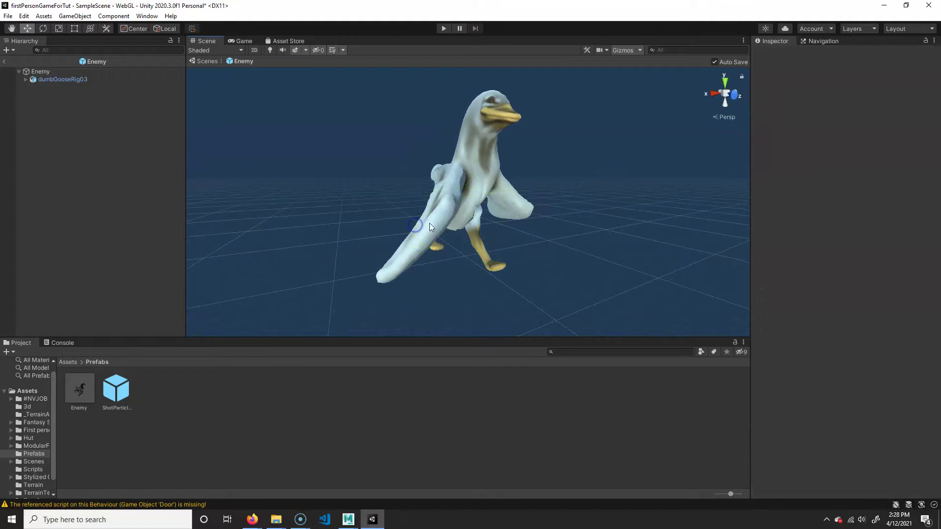
pyautogui.click(61, 73)
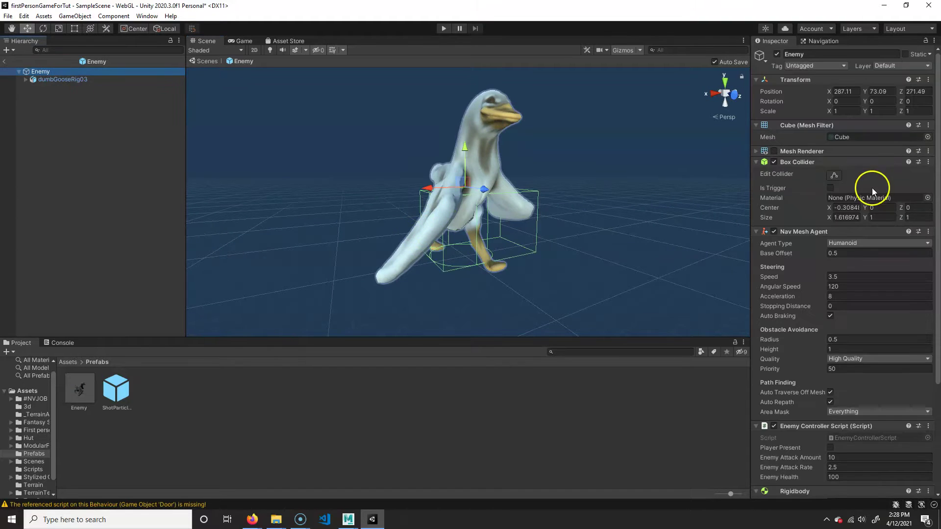
pyautogui.click(835, 180)
pyautogui.moveTo(428, 228); pyautogui.dragTo(409, 230)
pyautogui.keyDown('alt'); pyautogui.moveTo(518, 245); pyautogui.dragTo(539, 248); pyautogui.keyUp('alt')
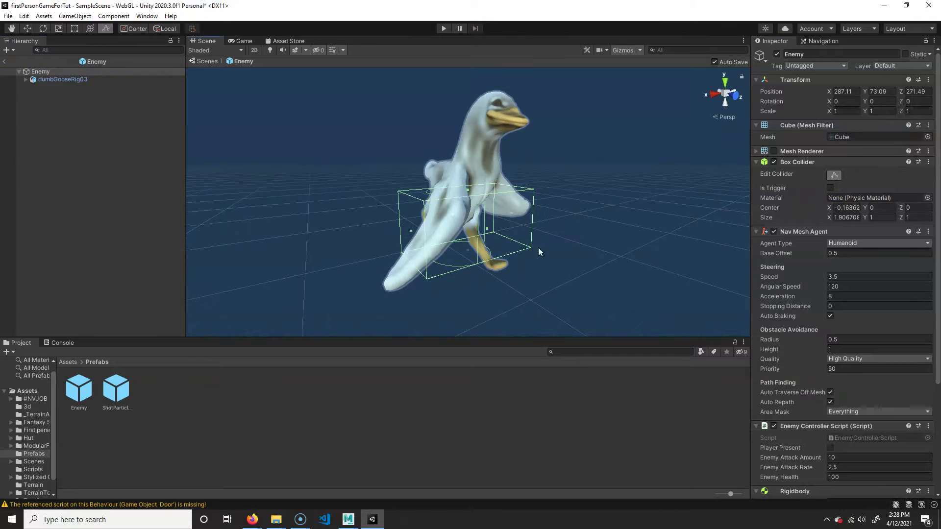
# - Extend the Enemy's box collider upward to the goose's head, giving a Y size of about 1.99
pyautogui.click(465, 195)
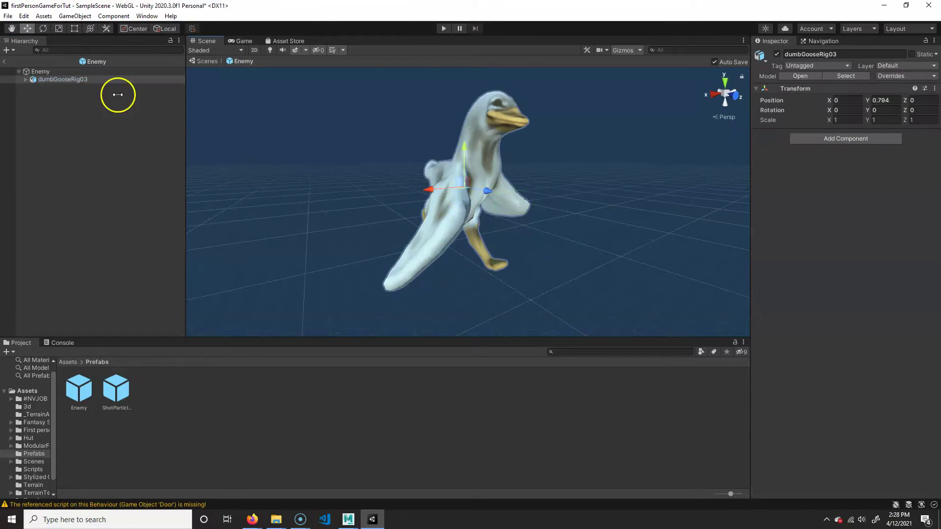
pyautogui.click(46, 72)
pyautogui.click(835, 176)
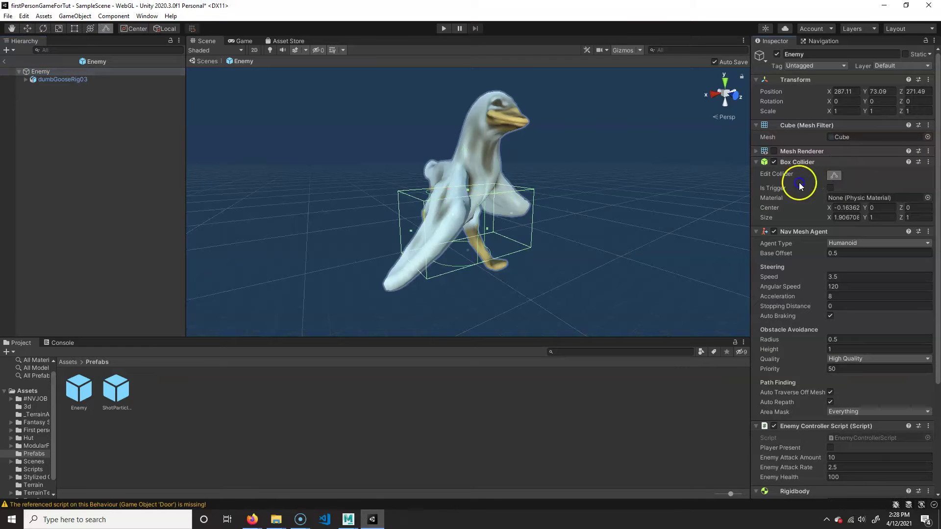
pyautogui.moveTo(467, 190); pyautogui.dragTo(477, 125)
# - Extend the box collider's front and back faces around the goose to a Z size of about 1.91 and finish editing the collider
pyautogui.keyDown('alt'); pyautogui.moveTo(508, 272); pyautogui.dragTo(548, 271); pyautogui.keyUp('alt')
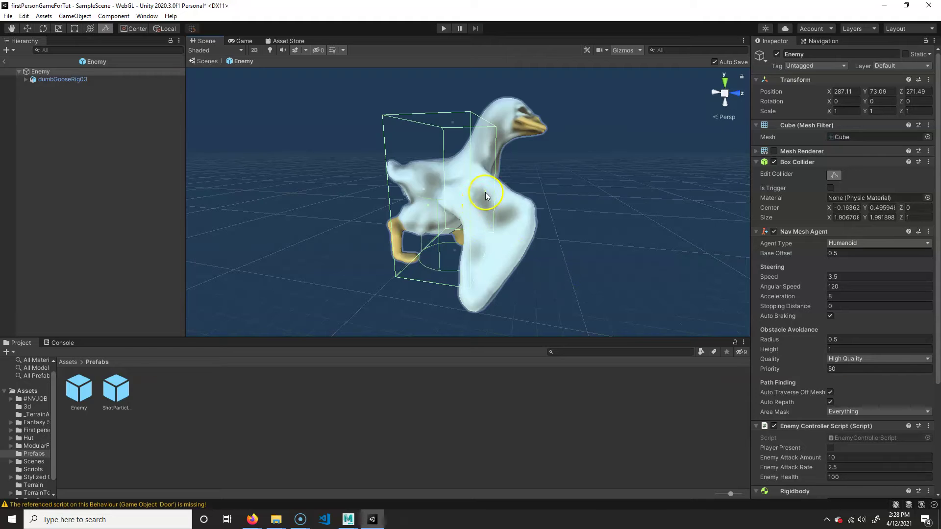
pyautogui.moveTo(488, 194); pyautogui.dragTo(527, 192)
pyautogui.keyDown('alt'); pyautogui.moveTo(374, 206); pyautogui.dragTo(475, 212); pyautogui.keyUp('alt')
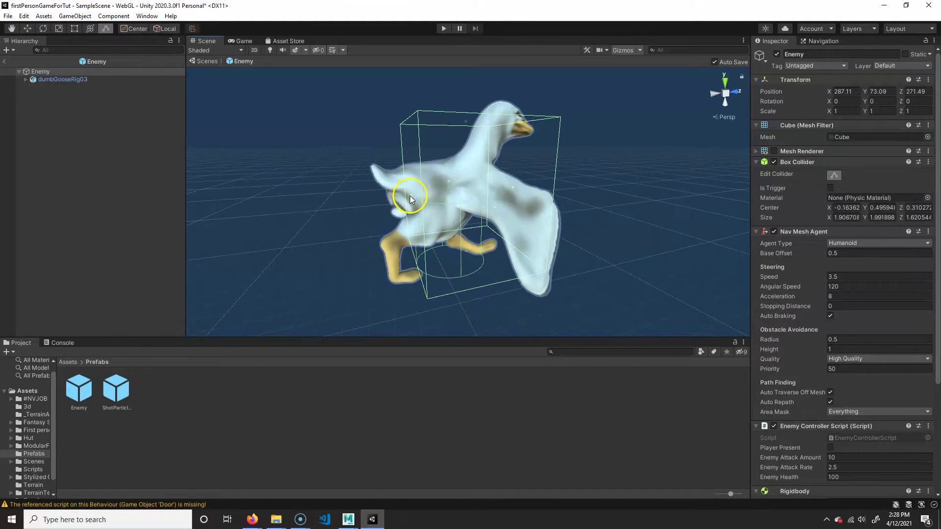
pyautogui.moveTo(410, 196); pyautogui.dragTo(342, 199)
pyautogui.click(833, 175)
pyautogui.click(834, 176)
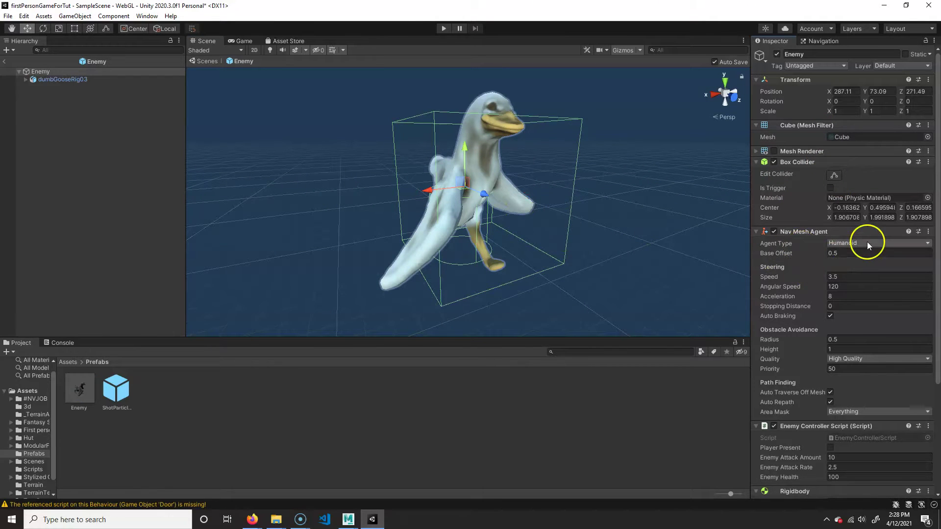
# - Raise the height of the Enemy's Nav Mesh Agent to 2.07 so its cylinder spans the goose
pyautogui.scroll(-5, 855, 214)
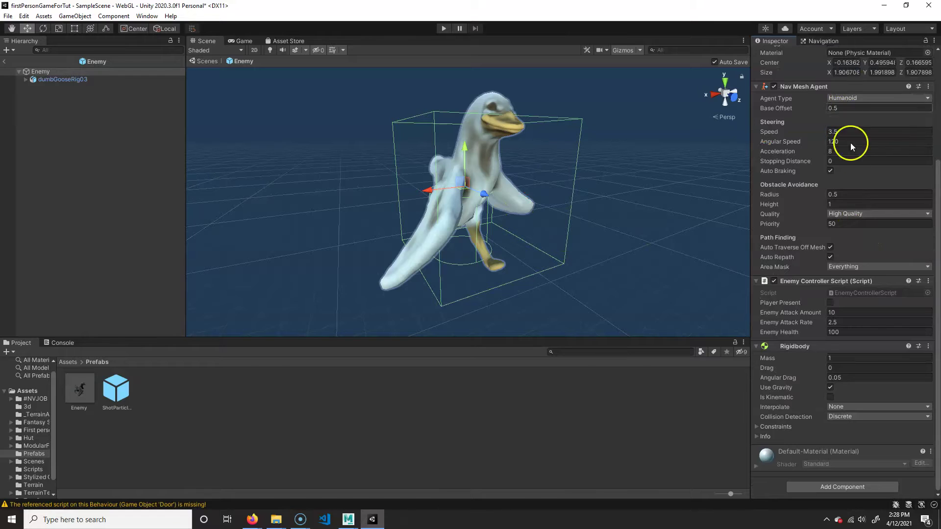
pyautogui.keyDown('alt'); pyautogui.moveTo(437, 165); pyautogui.dragTo(429, 229); pyautogui.keyUp('alt')
pyautogui.keyDown('alt'); pyautogui.moveTo(428, 229); pyautogui.dragTo(503, 229, button='right'); pyautogui.keyUp('alt')
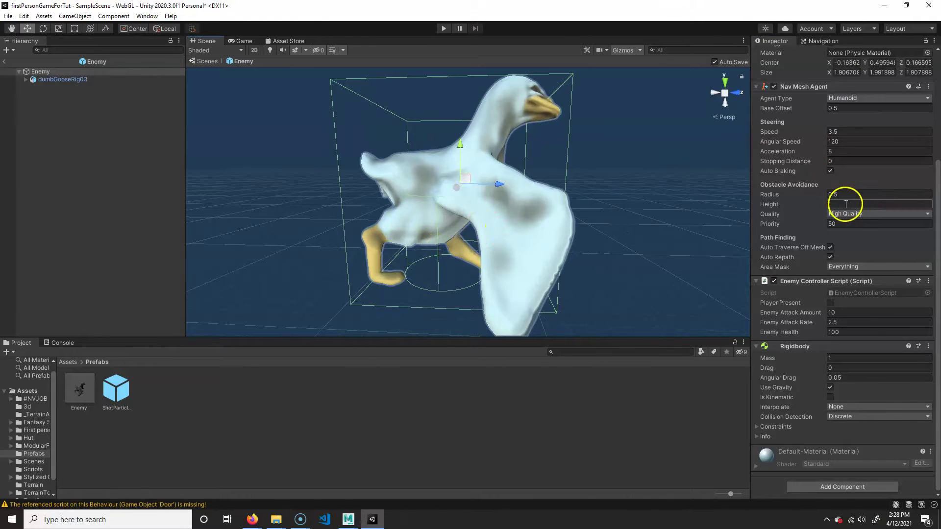
pyautogui.click(795, 206)
pyautogui.moveTo(795, 206); pyautogui.dragTo(817, 210)
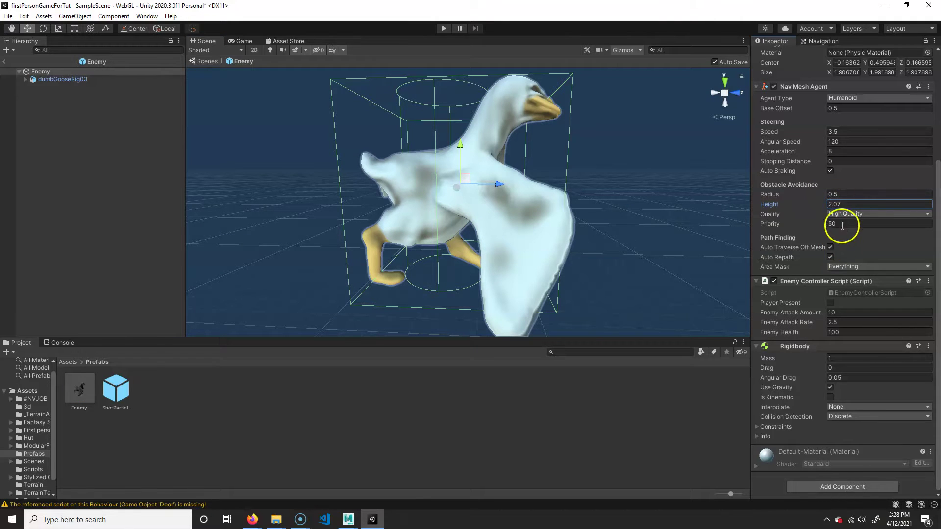
# - Set the Nav Mesh Agent's obstacle avoidance radius to 0.92 and check the cylinder's fit around the goose from several sides
pyautogui.moveTo(771, 195); pyautogui.dragTo(782, 196)
pyautogui.keyDown('alt'); pyautogui.moveTo(584, 177); pyautogui.dragTo(310, 204); pyautogui.keyUp('alt')
pyautogui.keyDown('alt'); pyautogui.moveTo(527, 206); pyautogui.dragTo(479, 220); pyautogui.keyUp('alt')
pyautogui.keyDown('alt'); pyautogui.moveTo(481, 182); pyautogui.dragTo(479, 212); pyautogui.keyUp('alt')
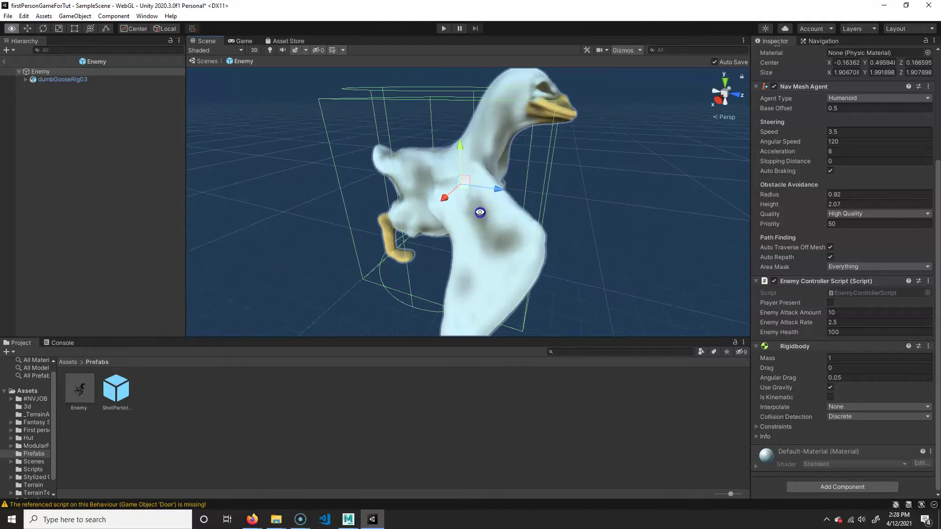
pyautogui.click(49, 72)
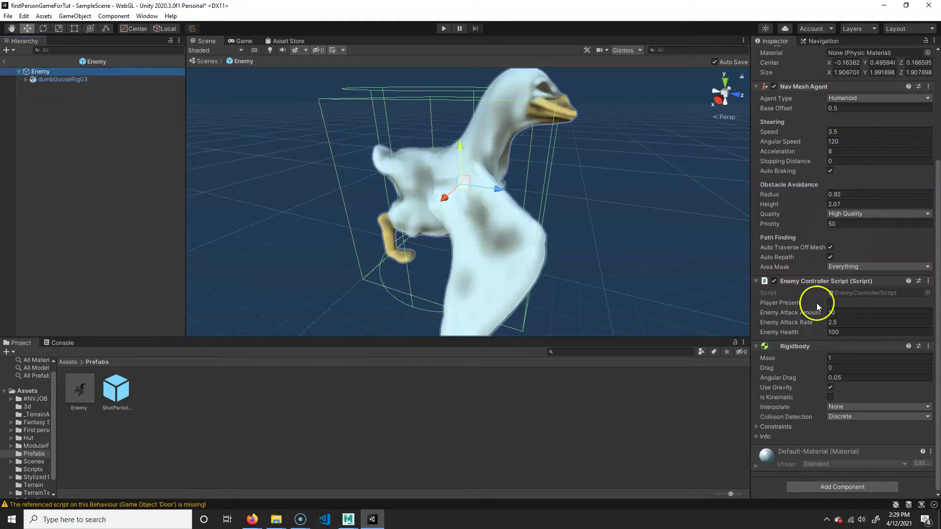
pyautogui.keyDown('alt'); pyautogui.moveTo(436, 220); pyautogui.dragTo(489, 197); pyautogui.keyUp('alt')
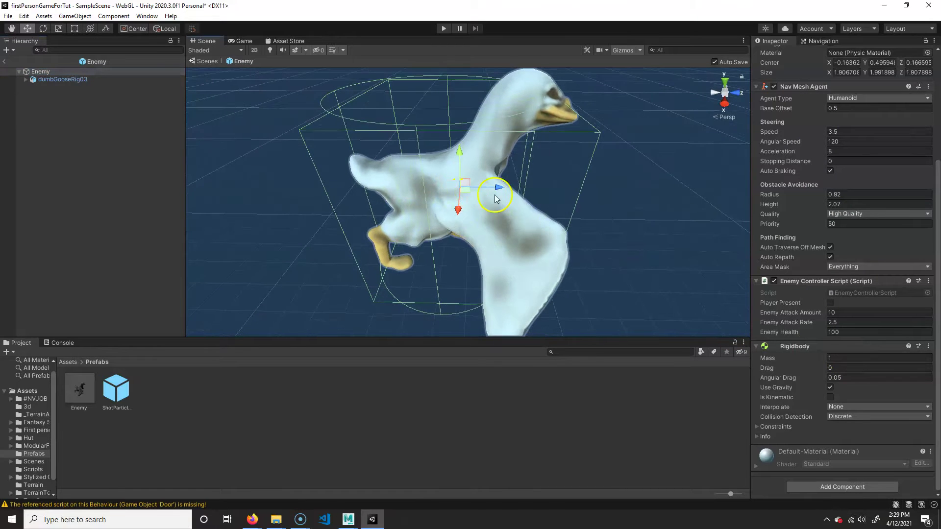
pyautogui.keyDown('alt'); pyautogui.moveTo(560, 186); pyautogui.dragTo(504, 194); pyautogui.keyUp('alt')
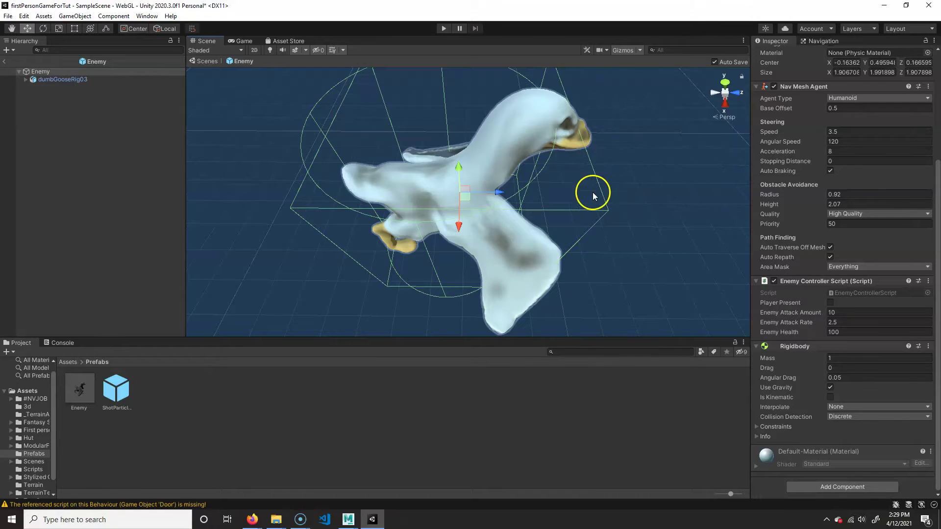
pyautogui.moveTo(610, 163); pyautogui.dragTo(565, 166, button='right')
pyautogui.keyDown('alt'); pyautogui.moveTo(504, 169); pyautogui.dragTo(460, 181); pyautogui.keyUp('alt')
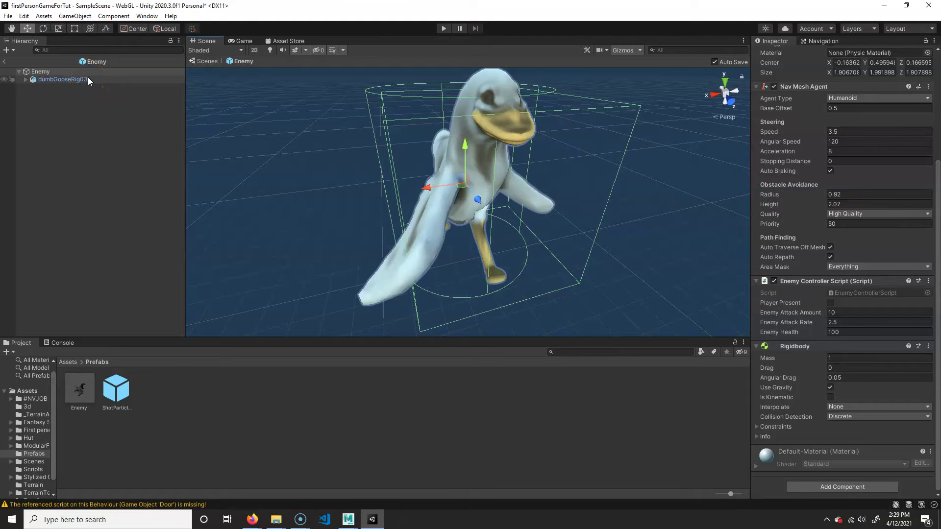
# - Play-test the scene, moving around and shooting at the approaching goose enemies
pyautogui.click(347, 80)
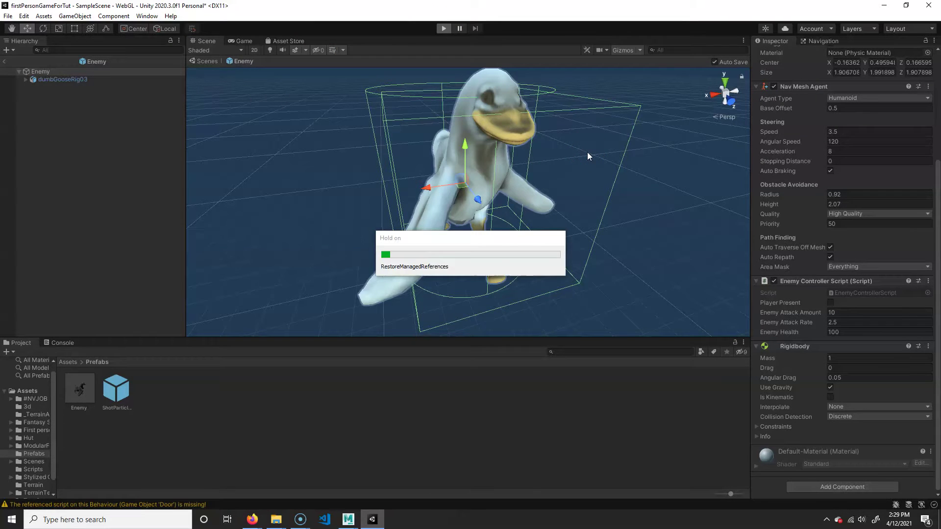
pyautogui.click(564, 194)
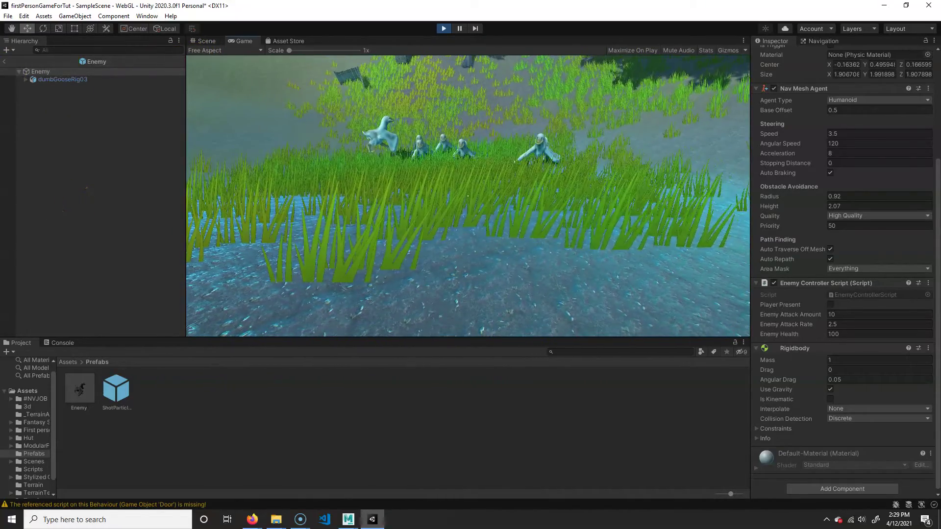
pyautogui.press('w')
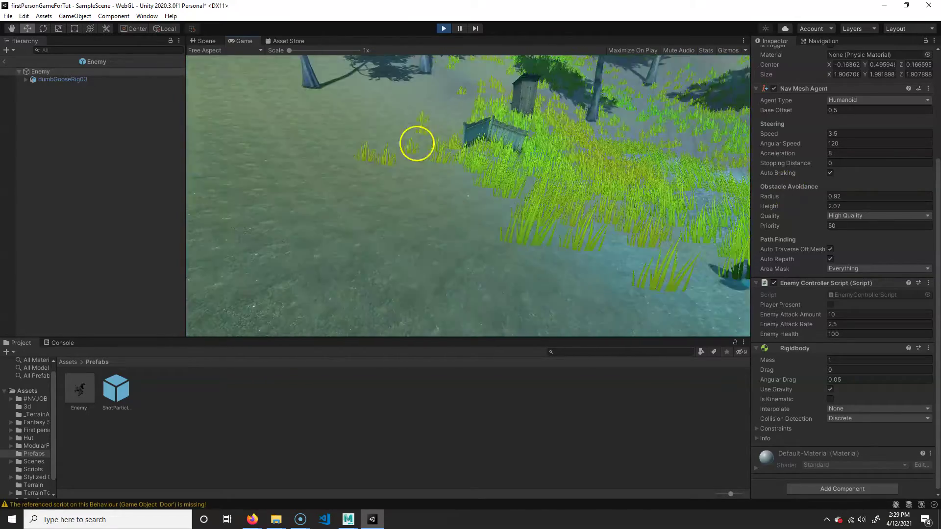
pyautogui.click(842, 143)
pyautogui.click(681, 176)
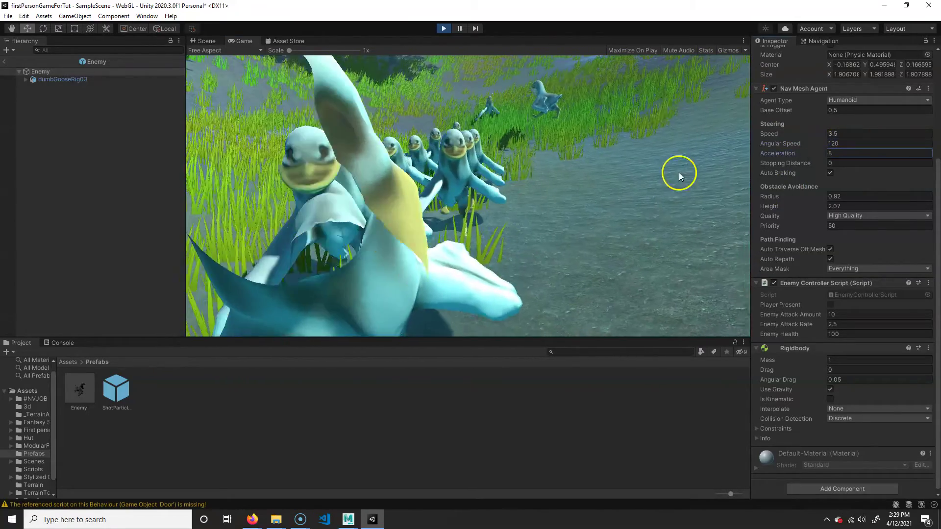
pyautogui.click(469, 196)
pyautogui.press('s')
pyautogui.click(468, 197)
pyautogui.click(468, 197)
pyautogui.click(468, 197)
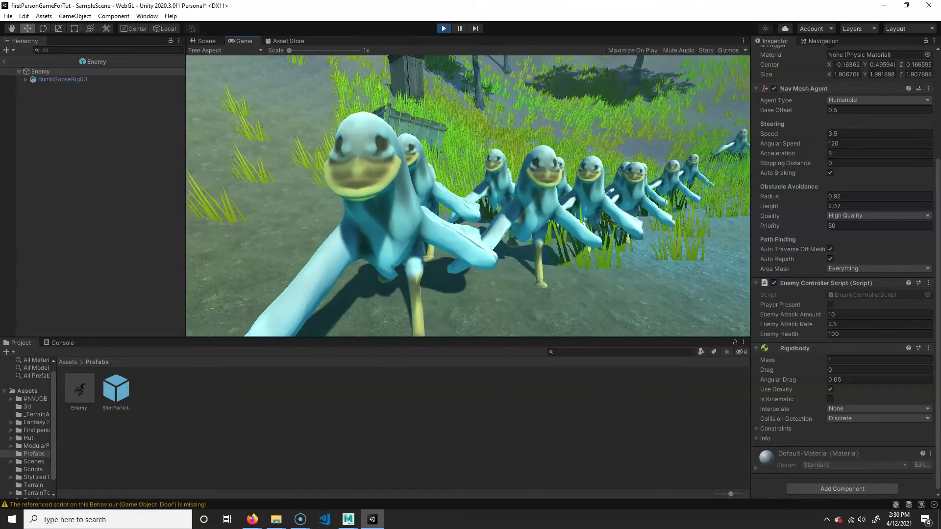
# - Return from the Enemy prefab to the scene, review the FirstPersonController's player script settings, and stop the play test
pyautogui.press('Escape')
pyautogui.click(5, 62)
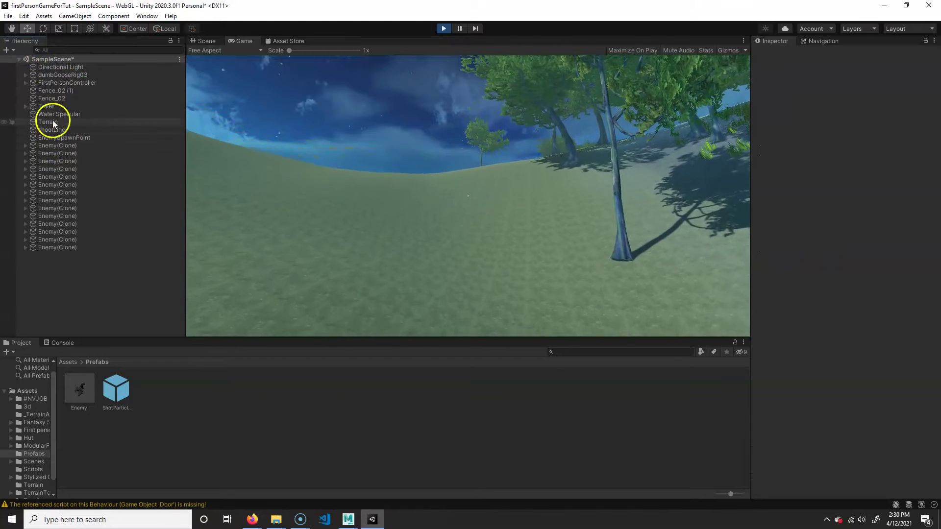
pyautogui.click(68, 83)
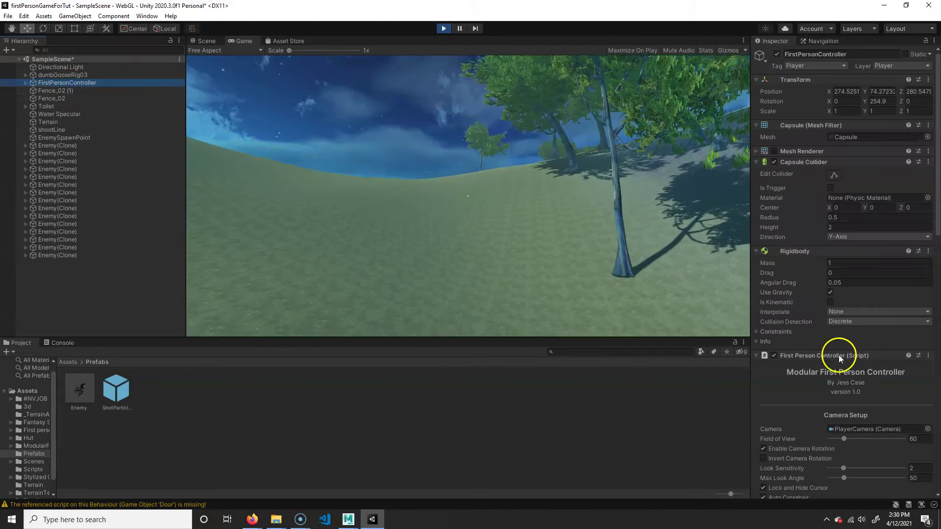
pyautogui.scroll(-10, 854, 374)
pyautogui.scroll(-8, 854, 374)
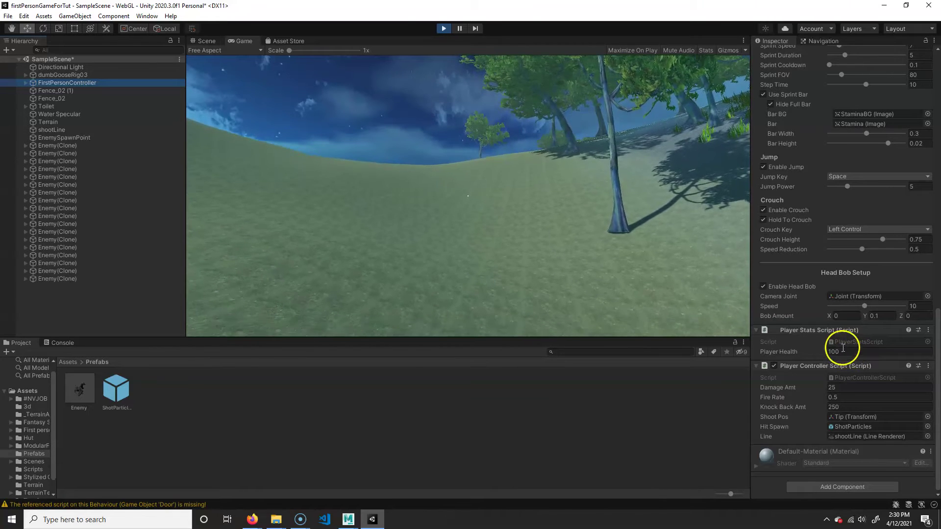
pyautogui.click(444, 28)
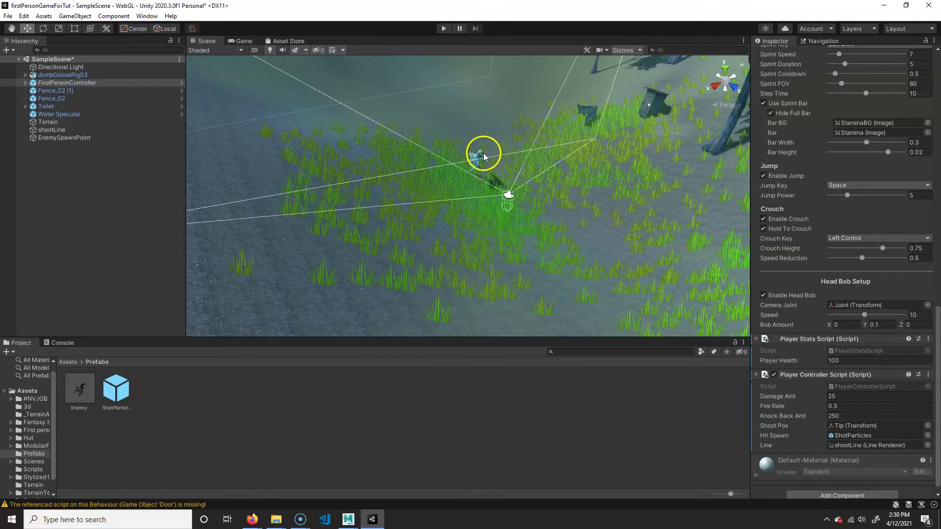
# - Delete the standalone dumbGooseRig03 model from SampleScene
pyautogui.keyDown('alt'); pyautogui.moveTo(422, 185); pyautogui.dragTo(527, 174); pyautogui.keyUp('alt')
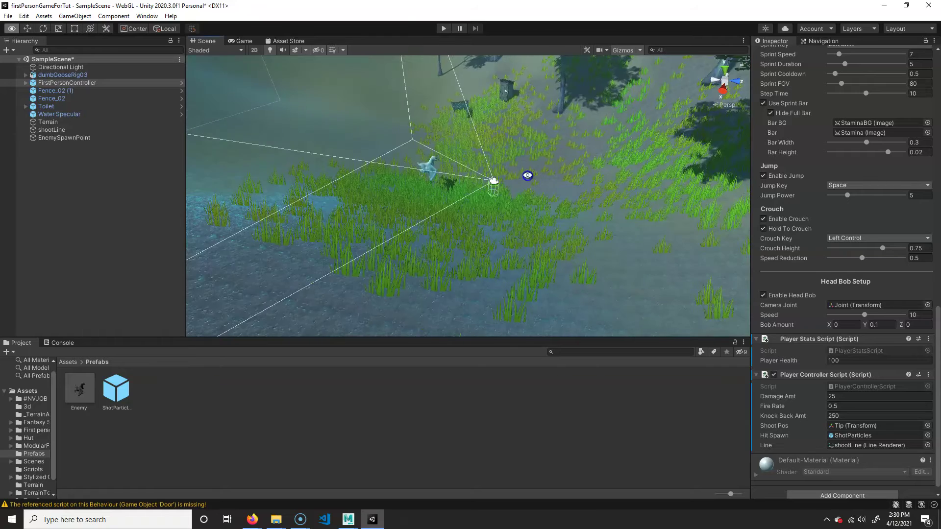
pyautogui.keyDown('alt'); pyautogui.moveTo(380, 195); pyautogui.dragTo(428, 199, button='right'); pyautogui.keyUp('alt')
pyautogui.keyDown('alt'); pyautogui.moveTo(429, 199); pyautogui.dragTo(523, 245, button='middle'); pyautogui.keyUp('alt')
pyautogui.click(74, 67)
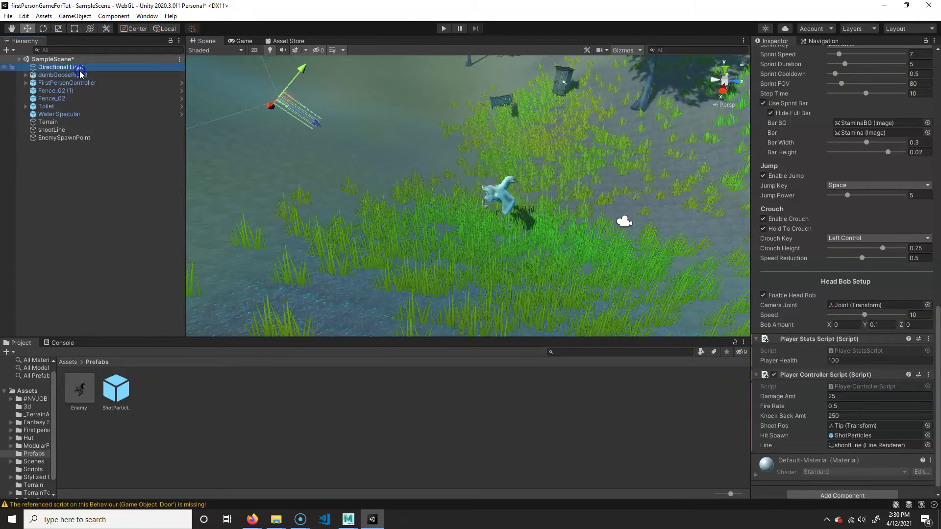
pyautogui.click(96, 76)
pyautogui.press('Delete')
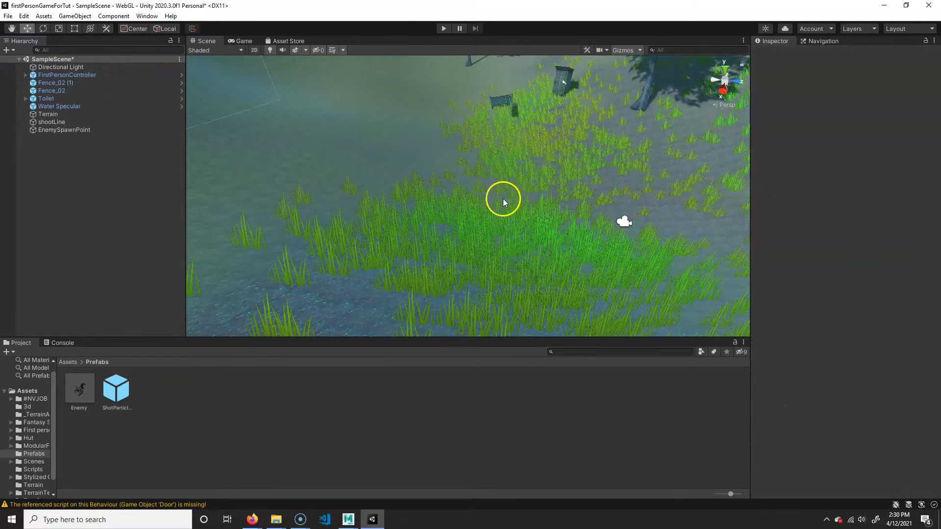
# - Open the Enemy prefab for editing and expand the dumbGooseRig03 model's contents in the 3d assets folder
pyautogui.click(81, 390)
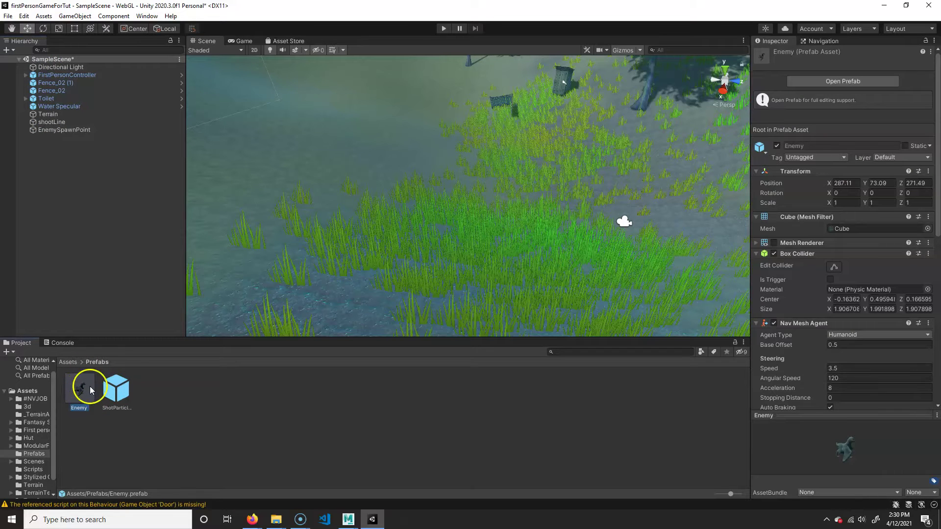
pyautogui.click(861, 81)
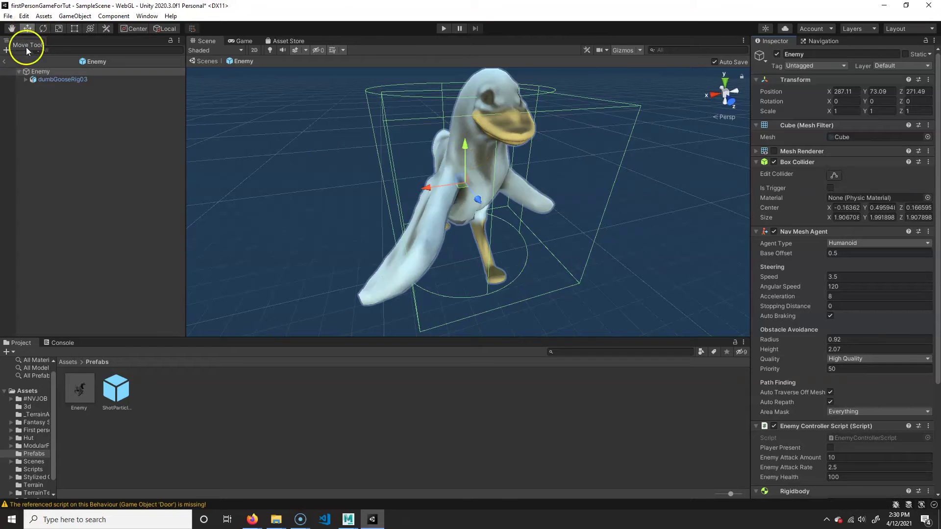
pyautogui.click(67, 363)
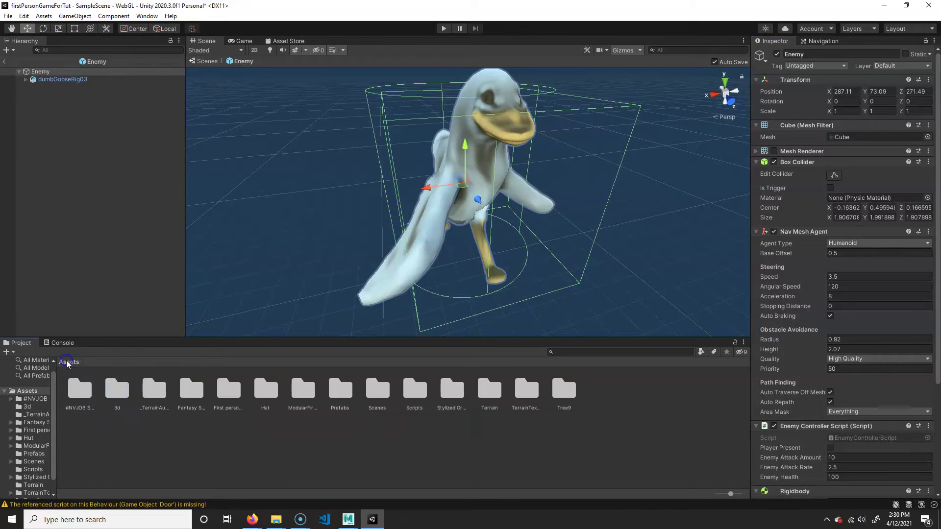
pyautogui.doubleClick(117, 389)
pyautogui.click(121, 389)
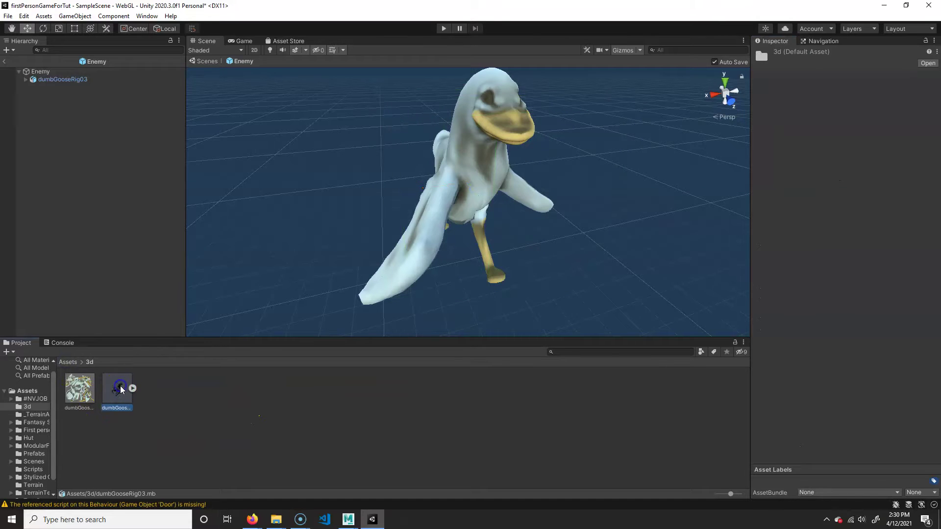
pyautogui.click(132, 389)
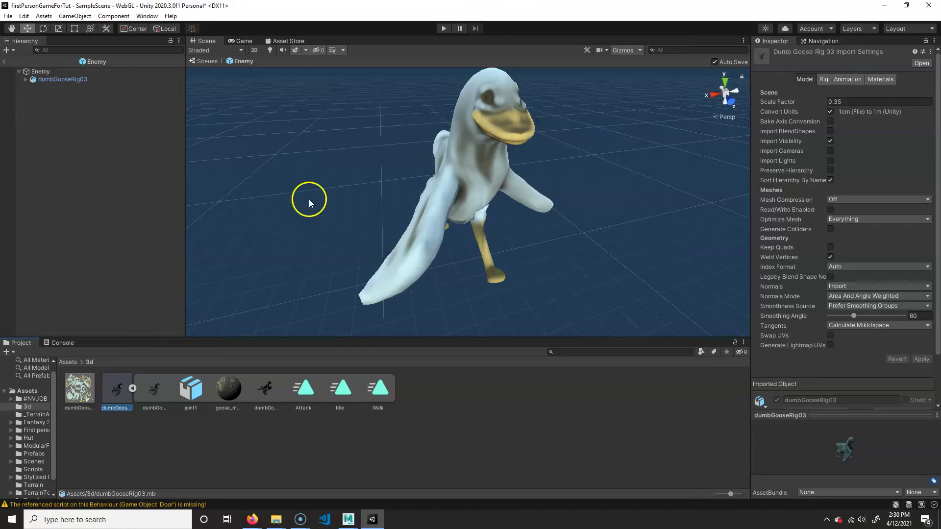
# - Add the Attack, Idle and Walk animation clips together to the dumbGooseRig03 object inside the Enemy prefab
pyautogui.click(311, 387)
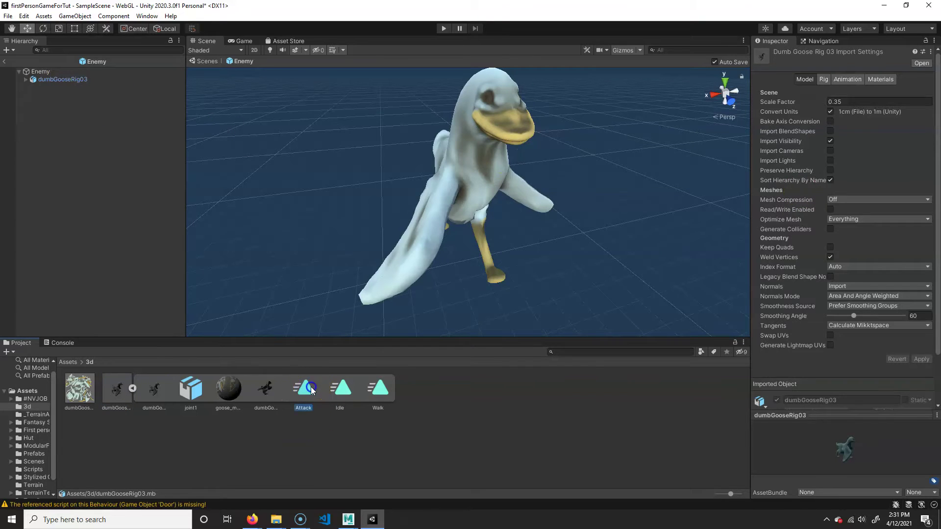
pyautogui.keyDown('ctrl'); pyautogui.click(344, 387); pyautogui.keyUp('ctrl')
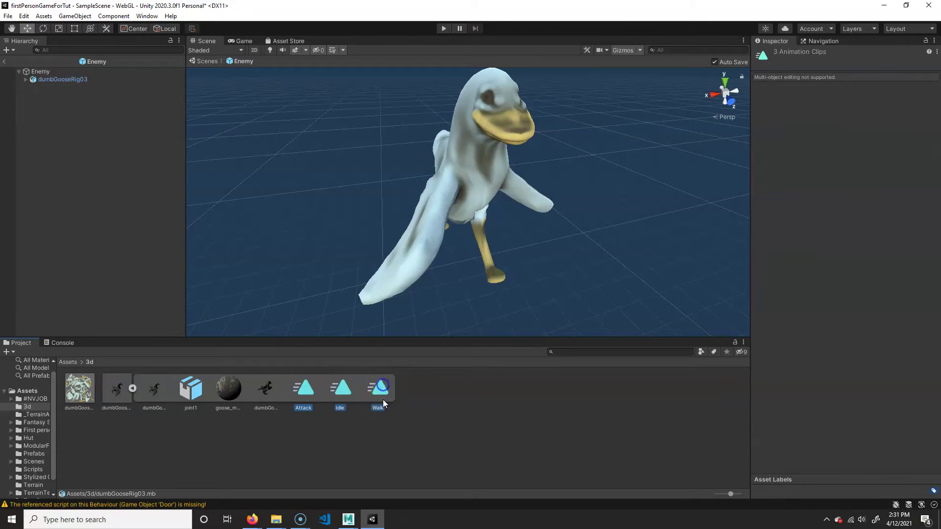
pyautogui.moveTo(382, 393); pyautogui.dragTo(172, 161)
pyautogui.moveTo(68, 73); pyautogui.dragTo(62, 81)
pyautogui.click(61, 79)
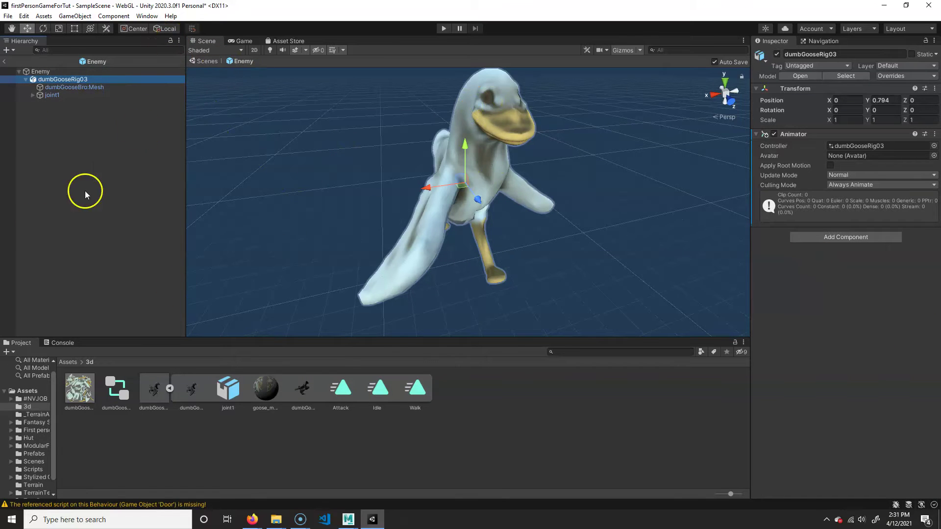
# - Open the goose's Animator graph and move the Attack, Idle and Walk states together clear of Any State and Entry
pyautogui.click(153, 16)
pyautogui.moveTo(197, 174)
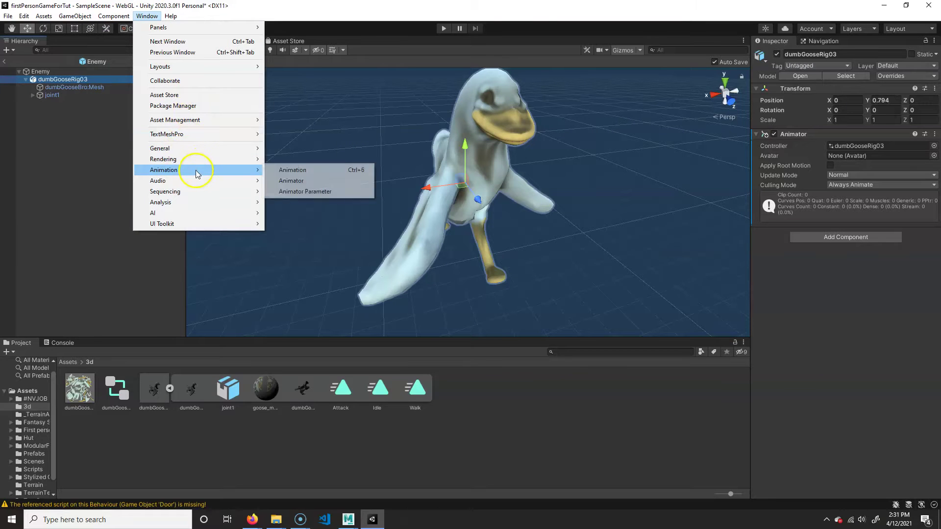
pyautogui.click(314, 181)
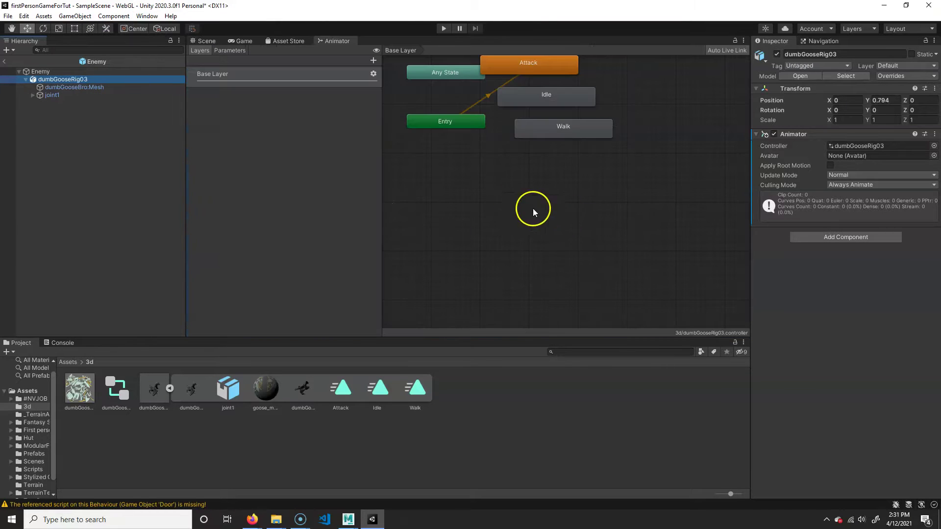
pyautogui.moveTo(551, 181); pyautogui.dragTo(631, 42)
pyautogui.moveTo(550, 69); pyautogui.dragTo(609, 187)
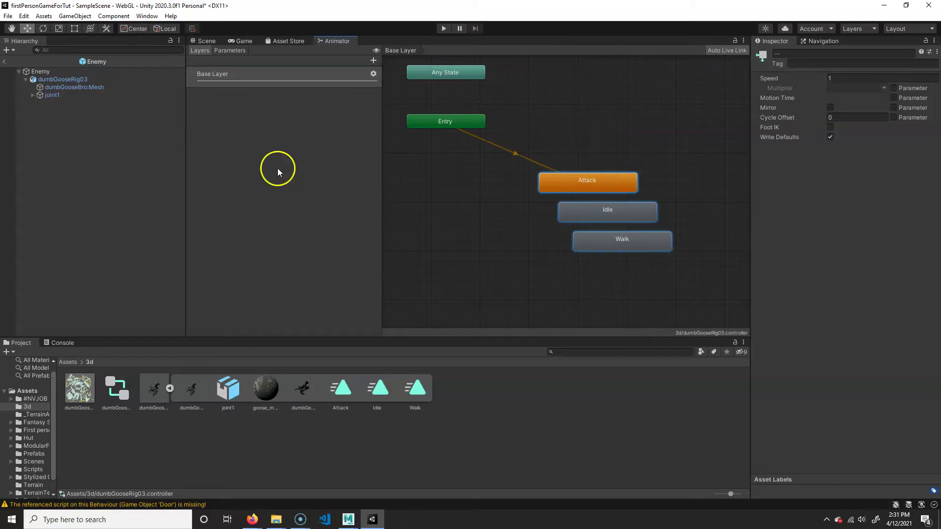
# - Arrange the Attack, Idle and Walk states in a horizontal row below the Entry node
pyautogui.click(73, 81)
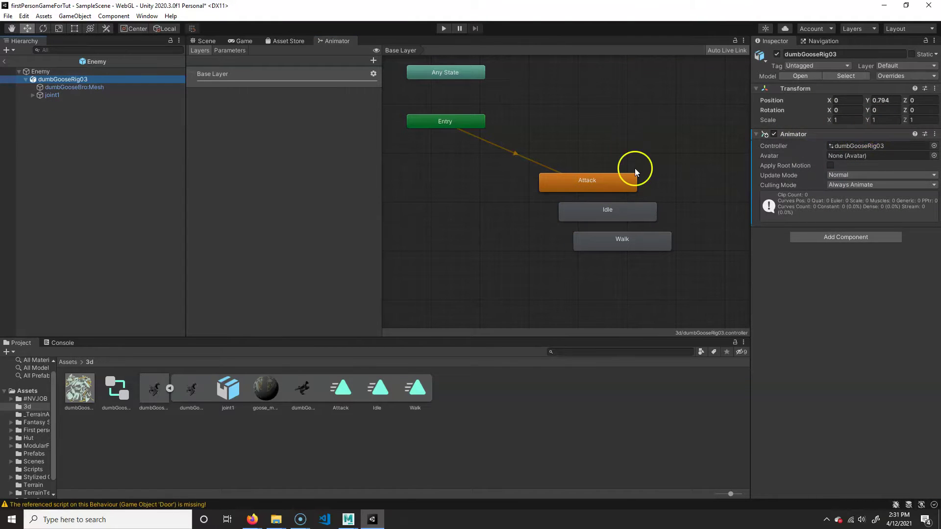
pyautogui.moveTo(602, 185); pyautogui.dragTo(514, 182)
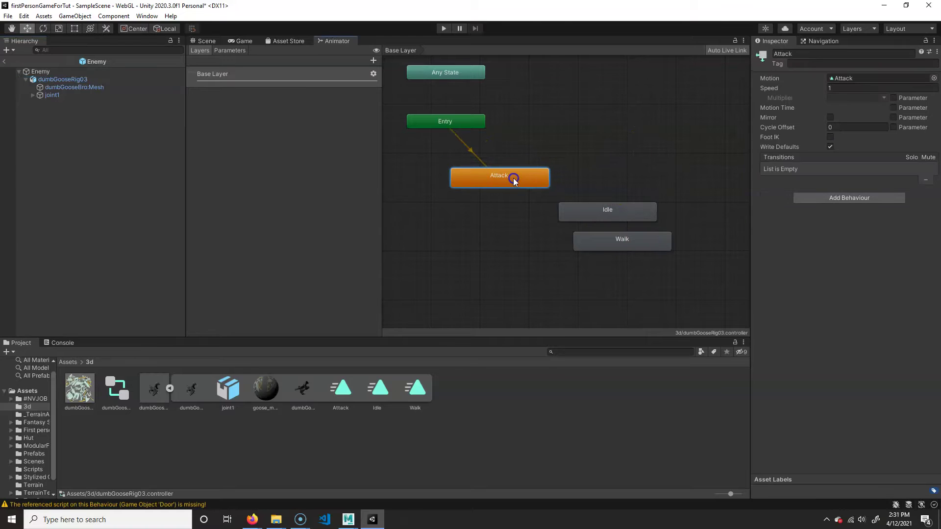
pyautogui.moveTo(617, 216); pyautogui.dragTo(625, 180)
pyautogui.moveTo(625, 239); pyautogui.dragTo(731, 182)
pyautogui.keyDown('alt'); pyautogui.moveTo(571, 241); pyautogui.dragTo(626, 228); pyautogui.keyUp('alt')
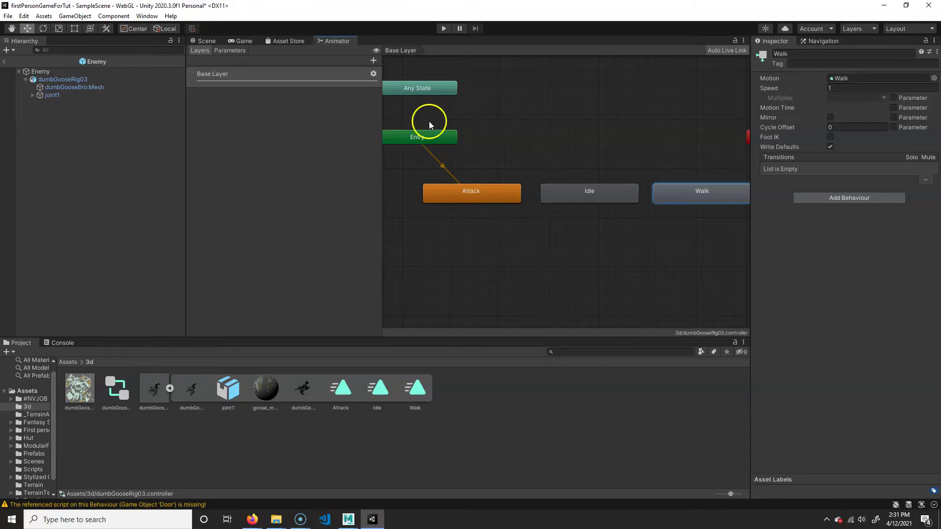
# - Set Walk as the layer's default state and place it directly beside the Entry node
pyautogui.moveTo(426, 139); pyautogui.dragTo(393, 140)
pyautogui.moveTo(450, 195); pyautogui.dragTo(469, 213)
pyautogui.moveTo(699, 199); pyautogui.dragTo(518, 134)
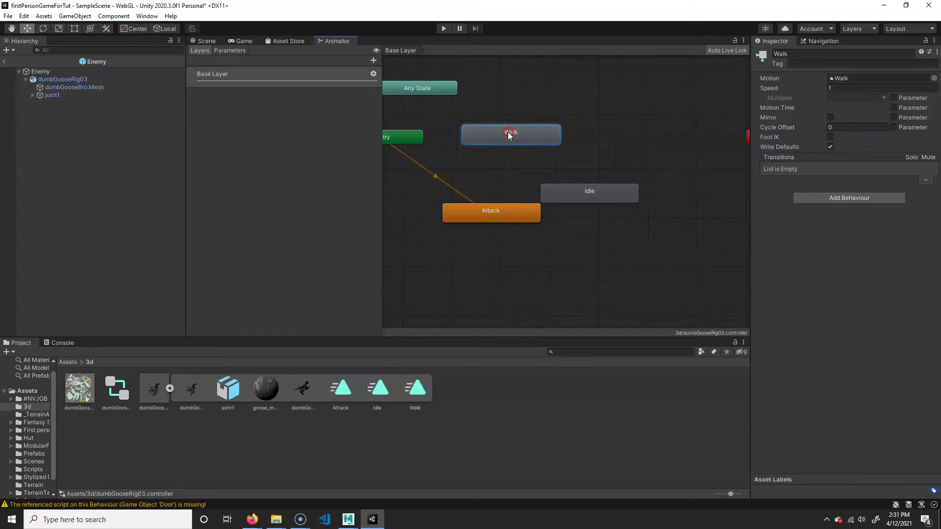
pyautogui.rightClick(509, 134)
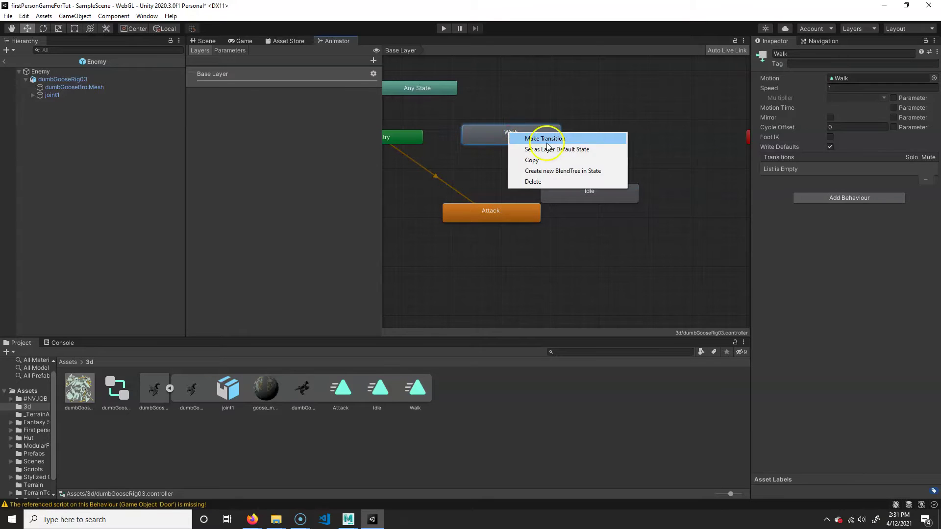
pyautogui.click(575, 149)
pyautogui.moveTo(494, 130); pyautogui.dragTo(501, 143)
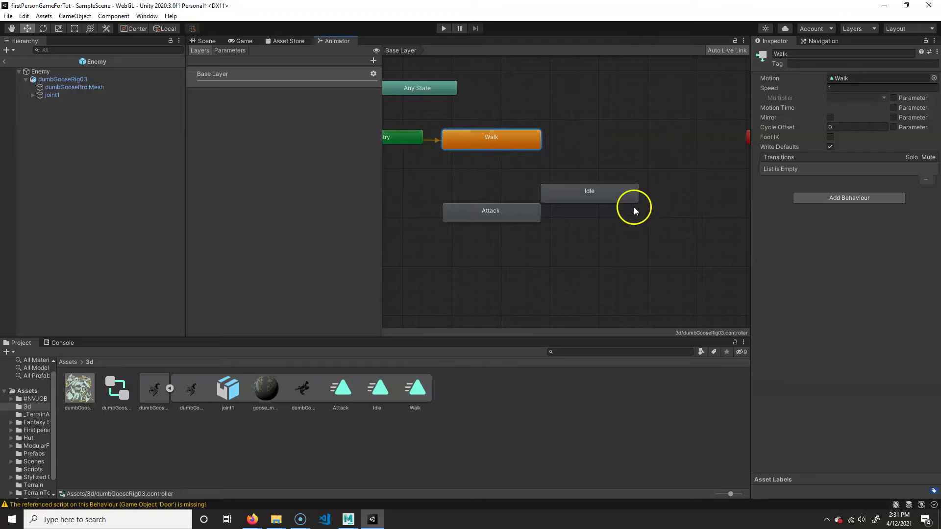
# - Place the Attack state in line beside Walk and move the Idle state below them
pyautogui.moveTo(635, 211); pyautogui.dragTo(641, 237)
pyautogui.moveTo(522, 214); pyautogui.dragTo(629, 142)
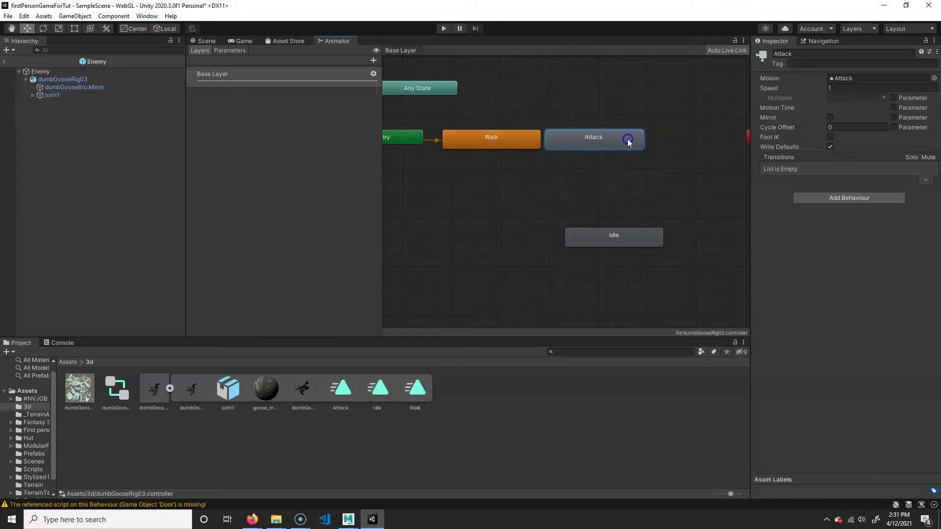
pyautogui.keyDown('alt'); pyautogui.moveTo(523, 148); pyautogui.dragTo(549, 193, button='middle'); pyautogui.keyUp('alt')
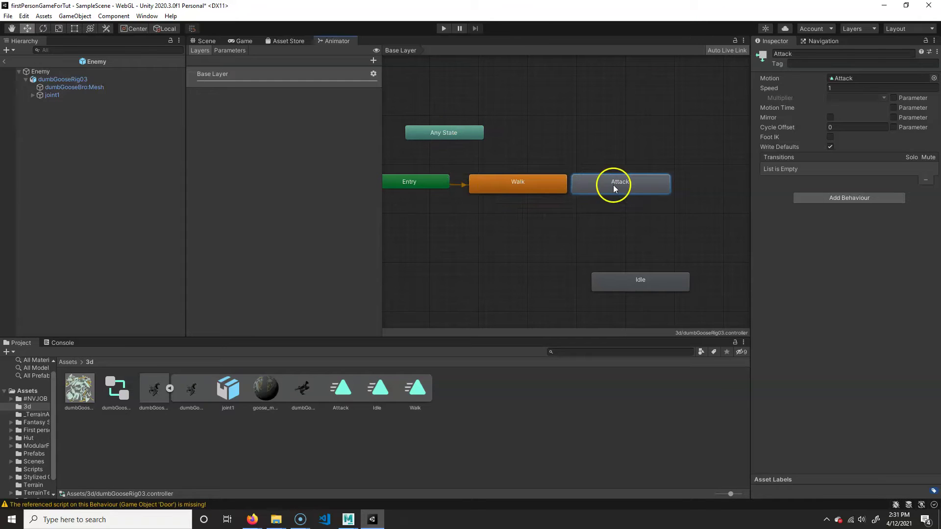
# - Make transitions from Any State to Walk and to Attack, and centre Any State above the two states
pyautogui.rightClick(456, 132)
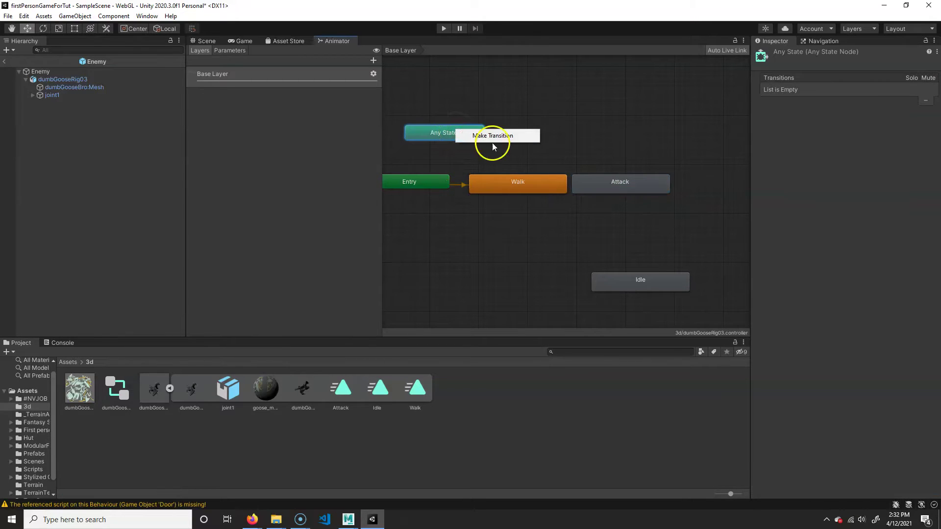
pyautogui.click(512, 140)
pyautogui.click(518, 185)
pyautogui.click(467, 136)
pyautogui.rightClick(466, 136)
pyautogui.click(612, 182)
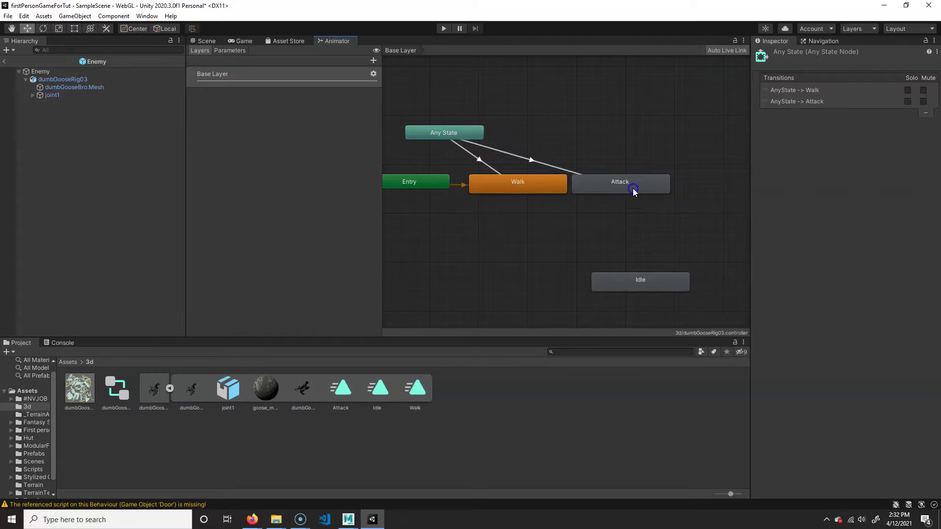
pyautogui.moveTo(445, 128); pyautogui.dragTo(556, 137)
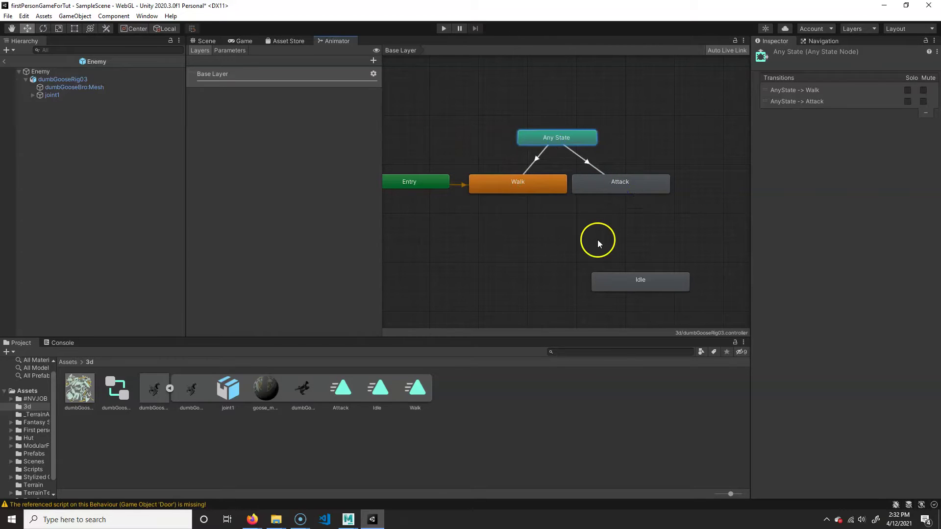
# - Add a Bool parameter named PlayerNear to the goose's animator controller
pyautogui.click(537, 159)
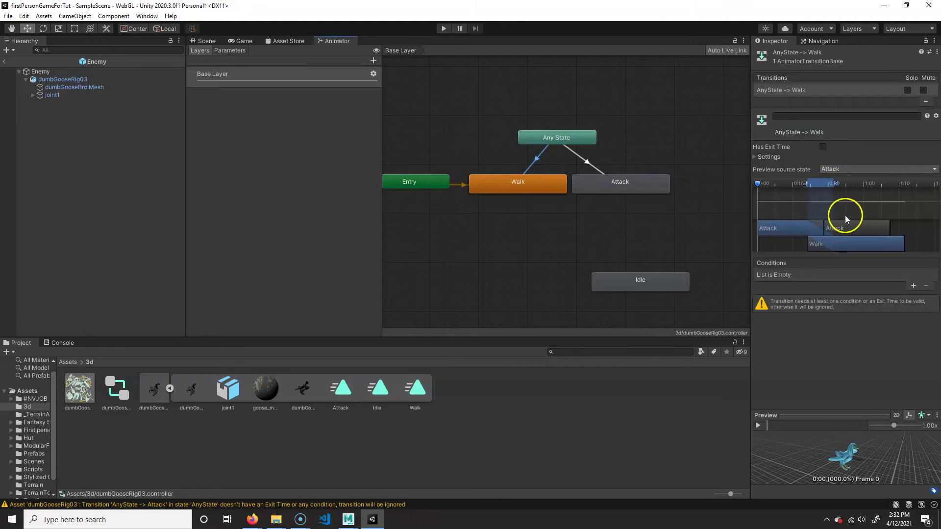
pyautogui.click(234, 52)
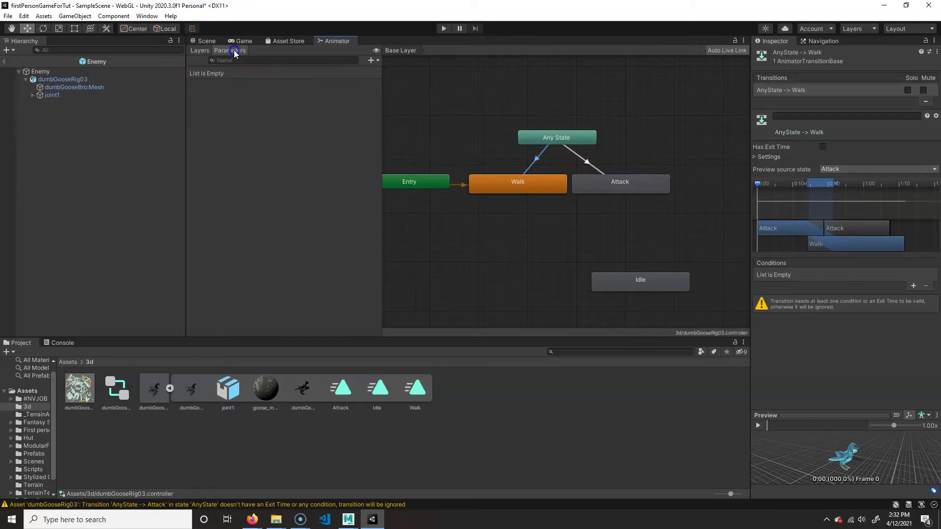
pyautogui.click(372, 60)
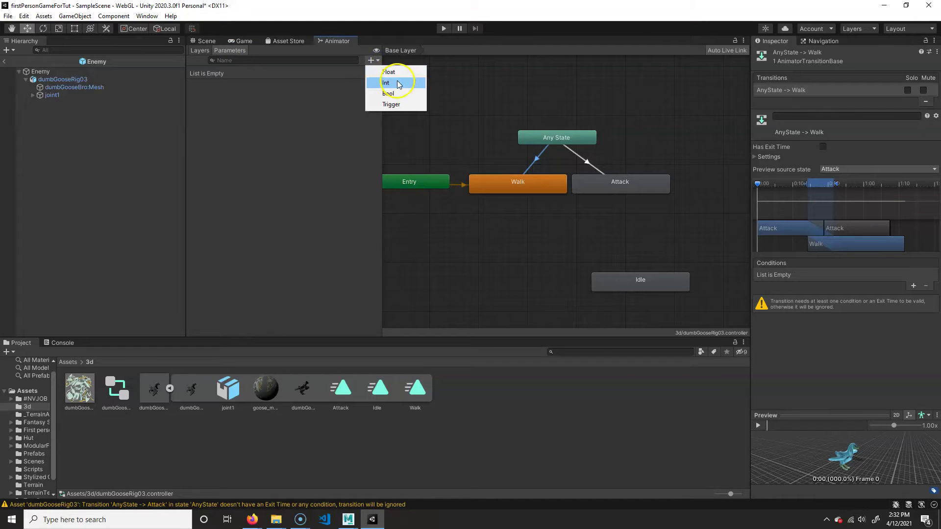
pyautogui.click(403, 94)
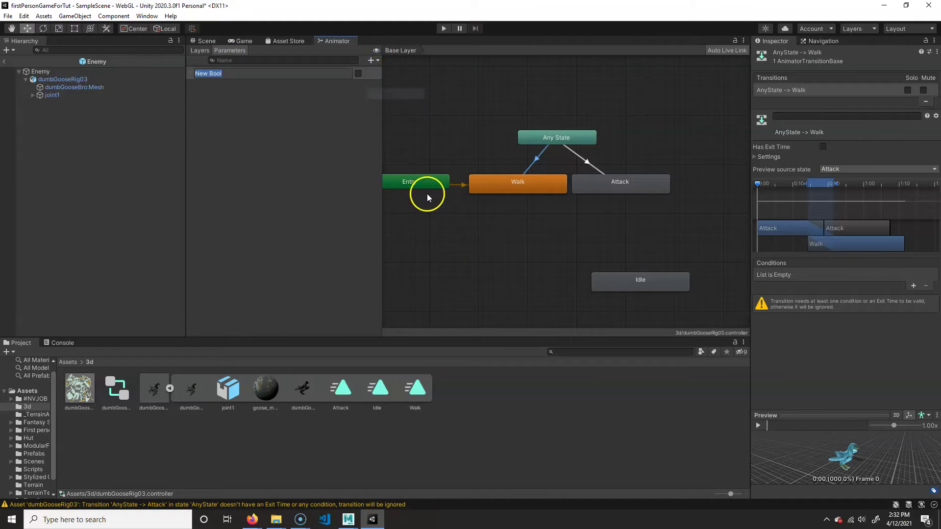
pyautogui.click(242, 73)
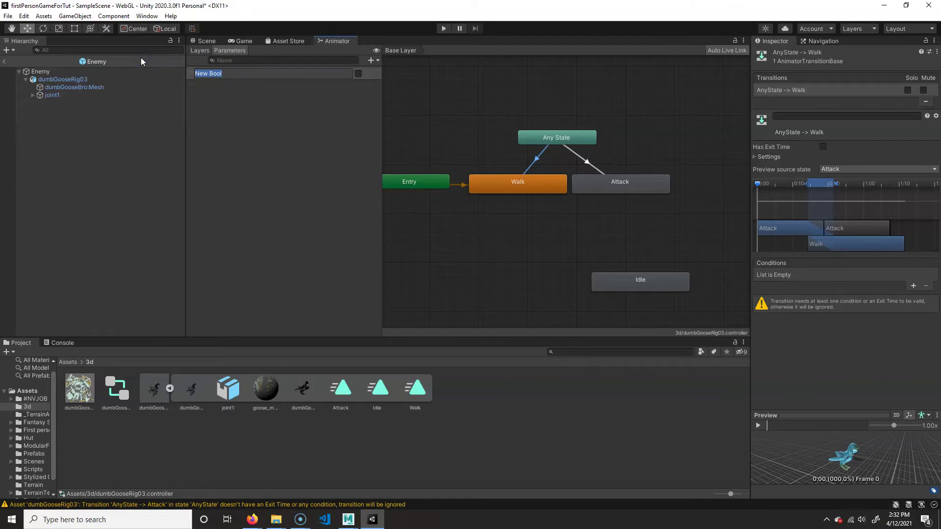
pyautogui.write('PlayerNear')
pyautogui.press('Return')
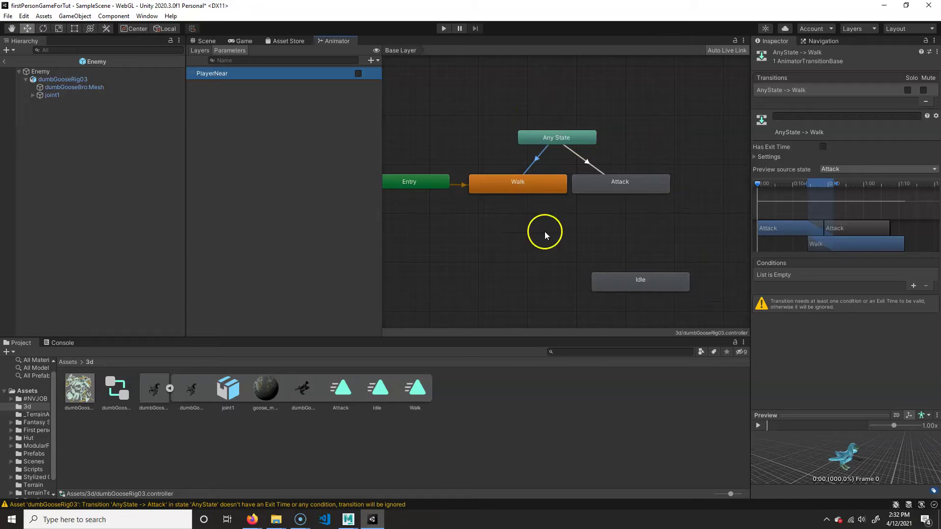
# - Space the Walk and Attack states apart and keep Any State centred above them
pyautogui.moveTo(575, 139); pyautogui.dragTo(587, 134)
pyautogui.click(635, 189)
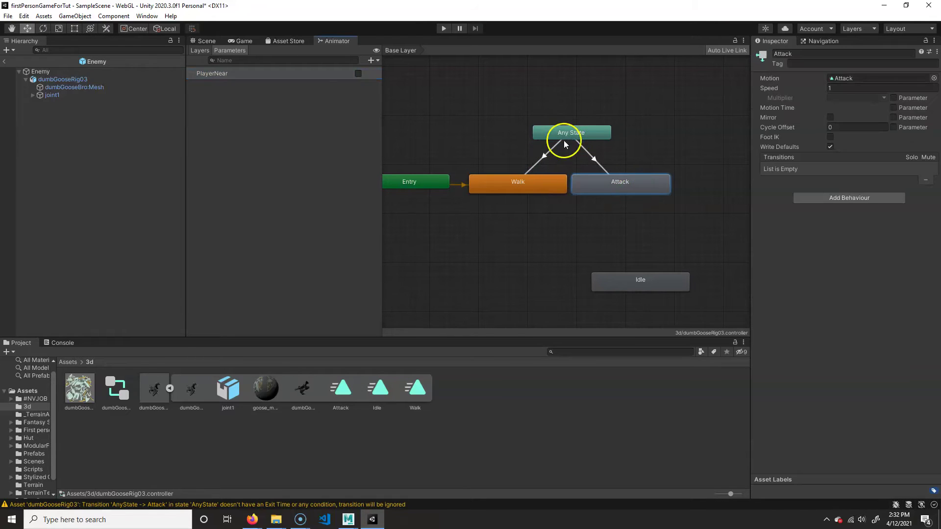
pyautogui.click(572, 131)
pyautogui.moveTo(517, 184)
pyautogui.mouseDown()
pyautogui.moveTo(508, 185)
pyautogui.moveTo(525, 178)
pyautogui.mouseUp()
pyautogui.moveTo(616, 181); pyautogui.dragTo(633, 175)
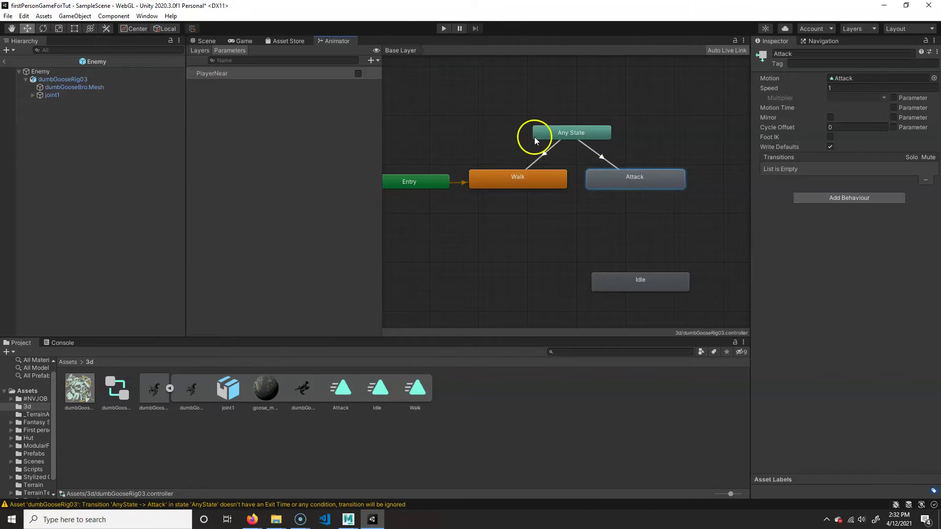
pyautogui.moveTo(582, 132); pyautogui.dragTo(575, 130)
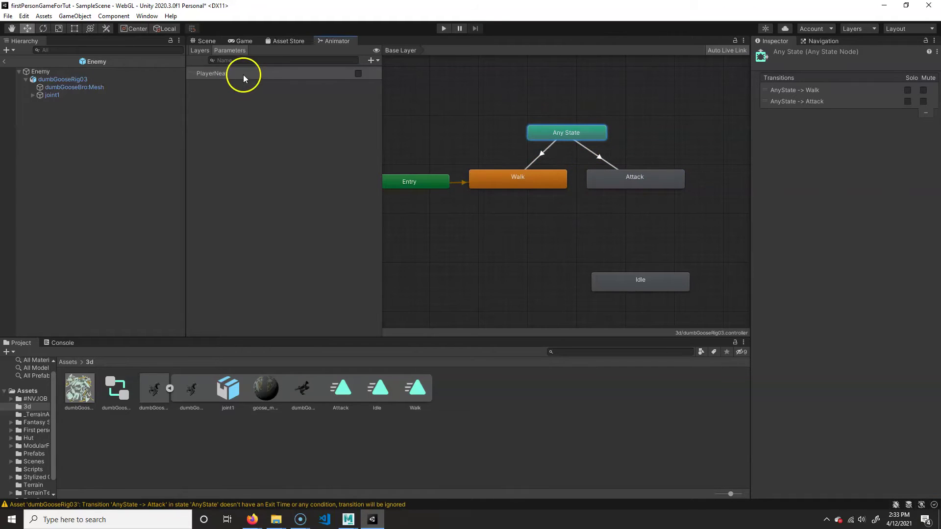
# - Give the Any State to Walk transition the condition PlayerNear false
pyautogui.click(520, 176)
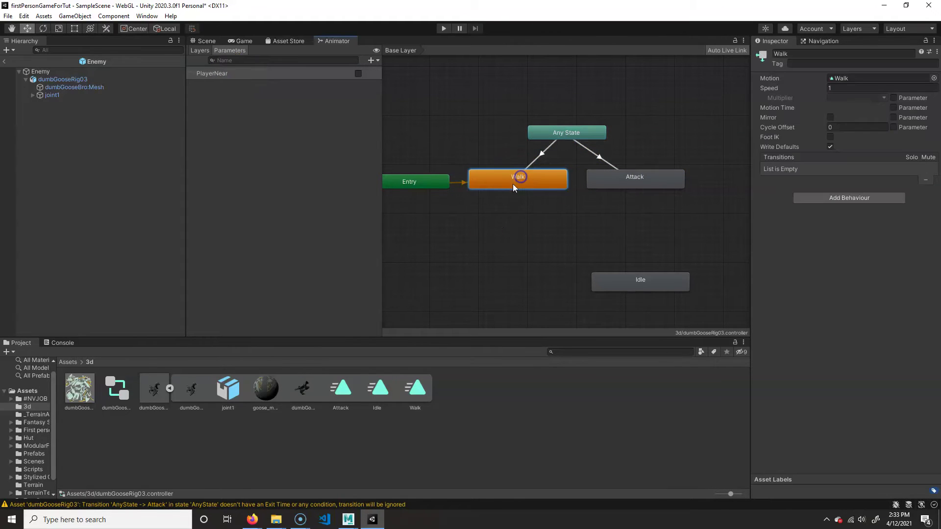
pyautogui.click(539, 153)
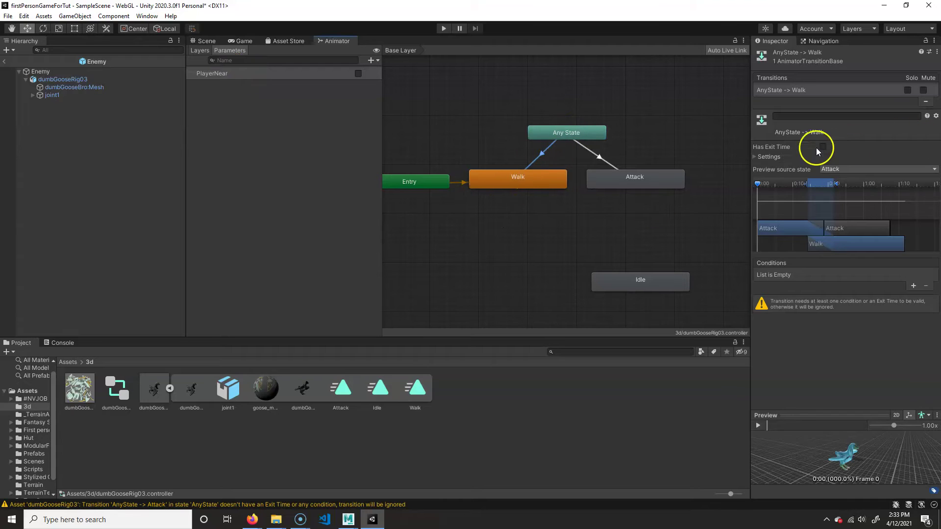
pyautogui.click(914, 286)
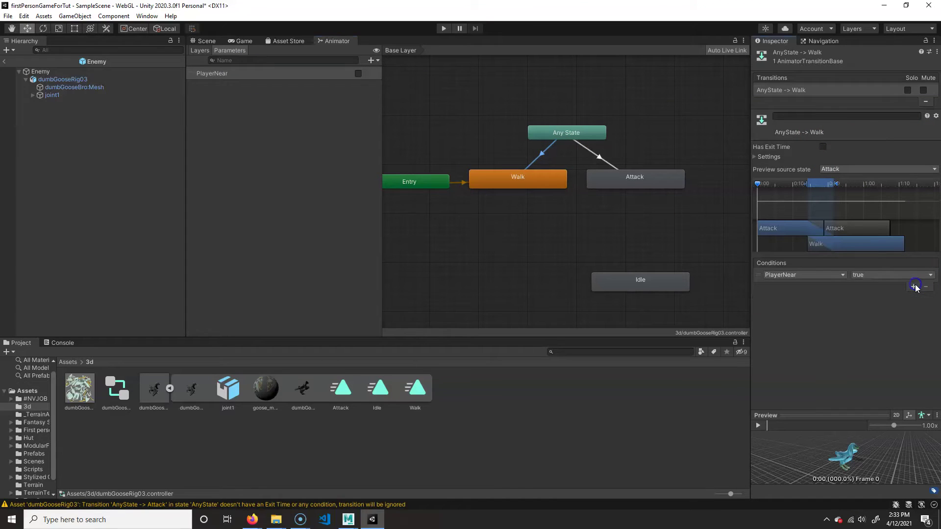
pyautogui.click(899, 277)
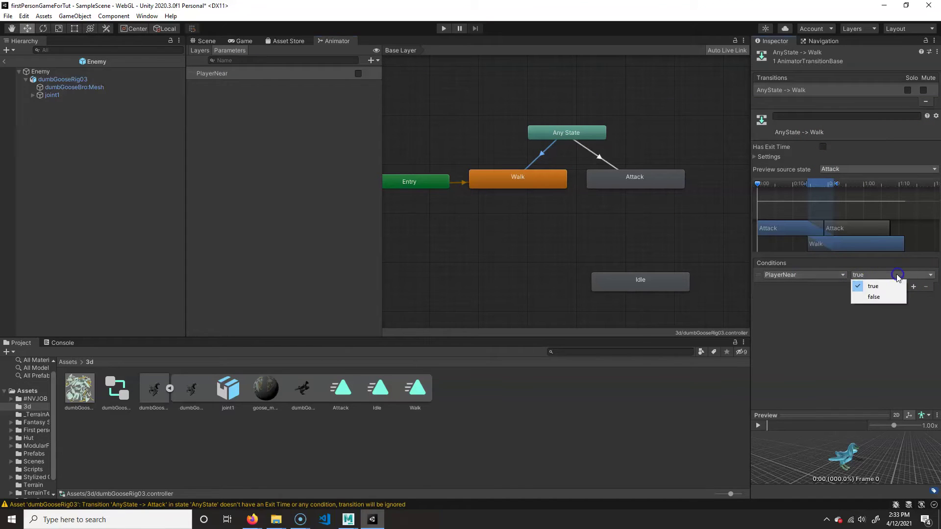
pyautogui.click(875, 296)
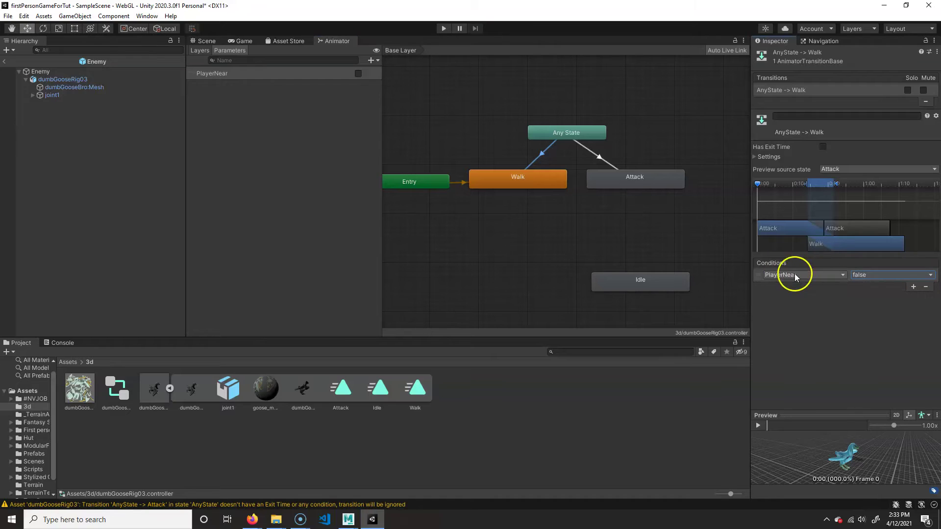
# - Give the Any State to Attack transition the condition PlayerNear true
pyautogui.click(597, 158)
pyautogui.click(915, 287)
pyautogui.click(875, 275)
pyautogui.click(884, 288)
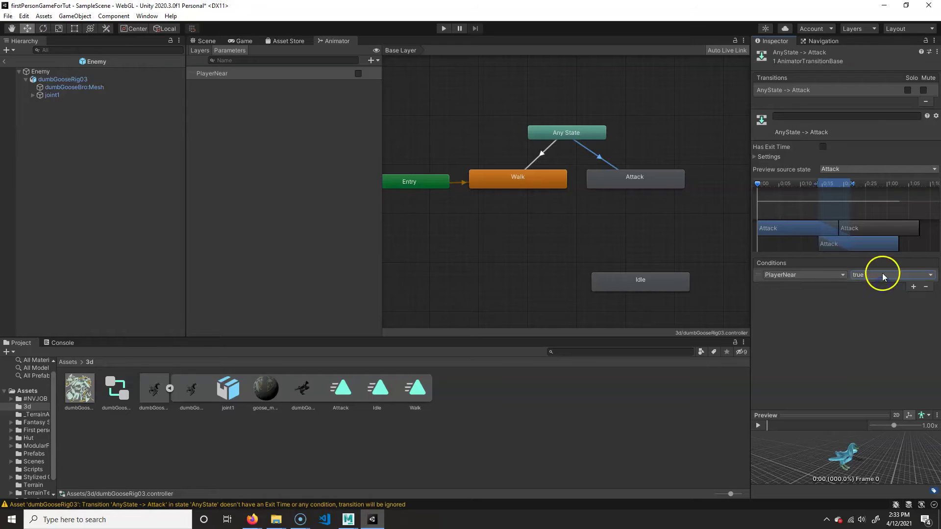
# - Scrub through the Any State to Walk transition's preview to examine how the goose blends from Attack to Walk
pyautogui.click(539, 161)
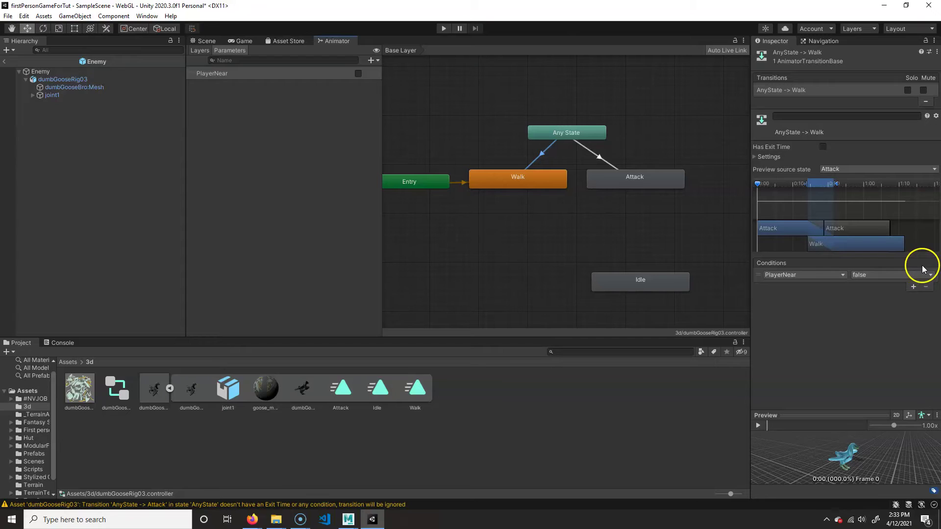
pyautogui.moveTo(774, 185); pyautogui.dragTo(814, 197)
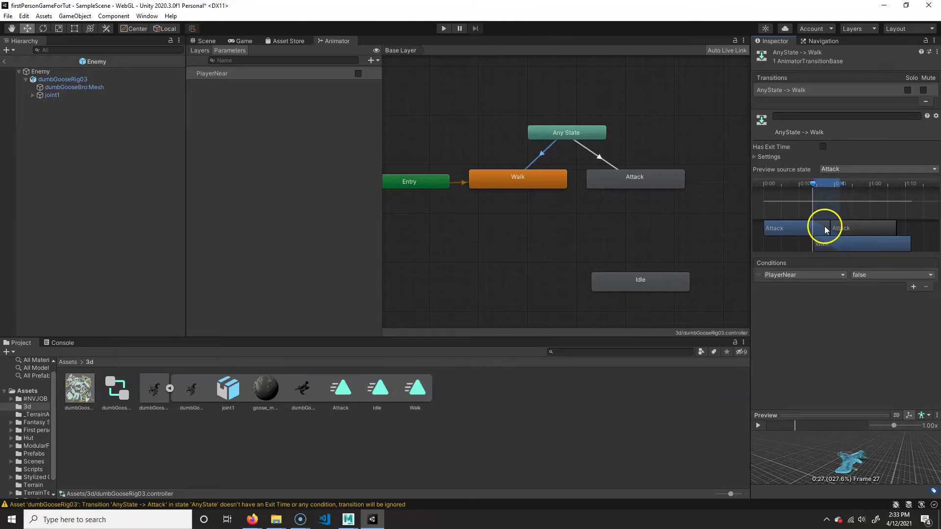
pyautogui.moveTo(815, 181); pyautogui.dragTo(786, 185)
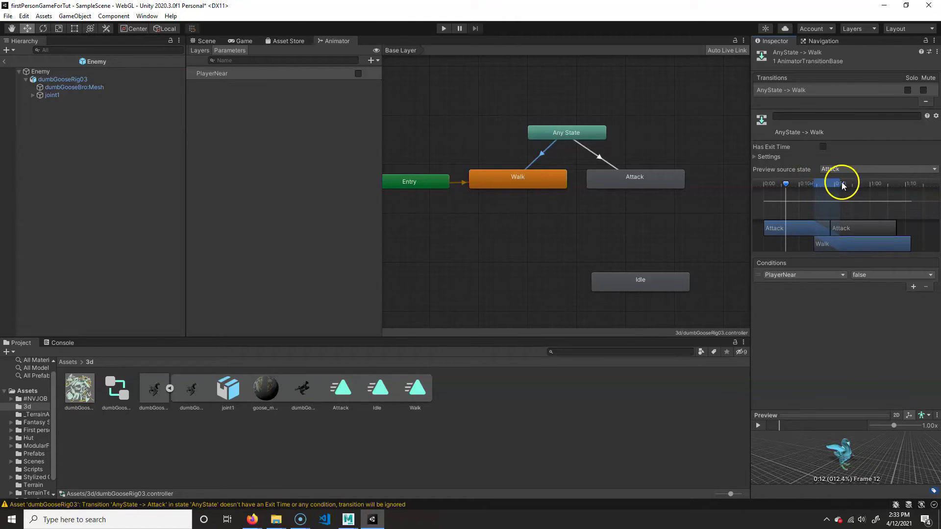
pyautogui.moveTo(784, 184); pyautogui.dragTo(814, 192)
pyautogui.click(847, 475)
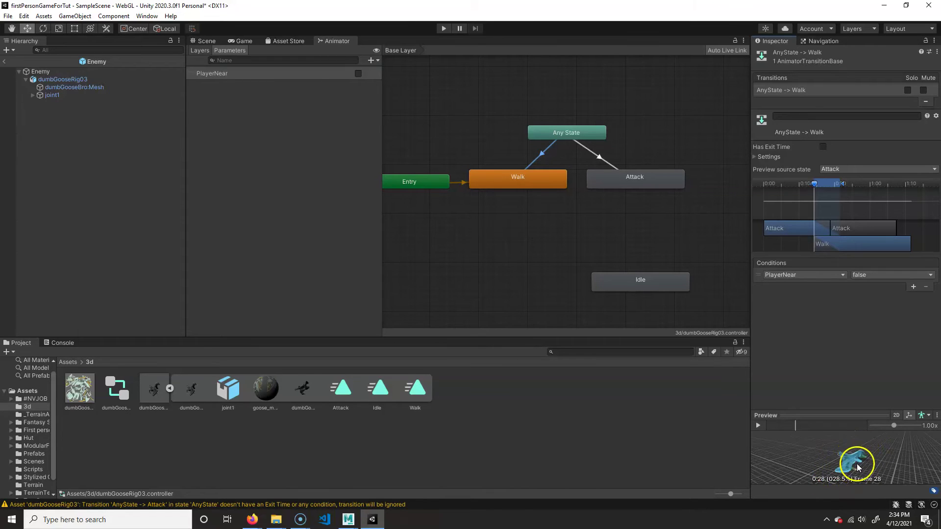
pyautogui.moveTo(815, 185); pyautogui.dragTo(773, 187)
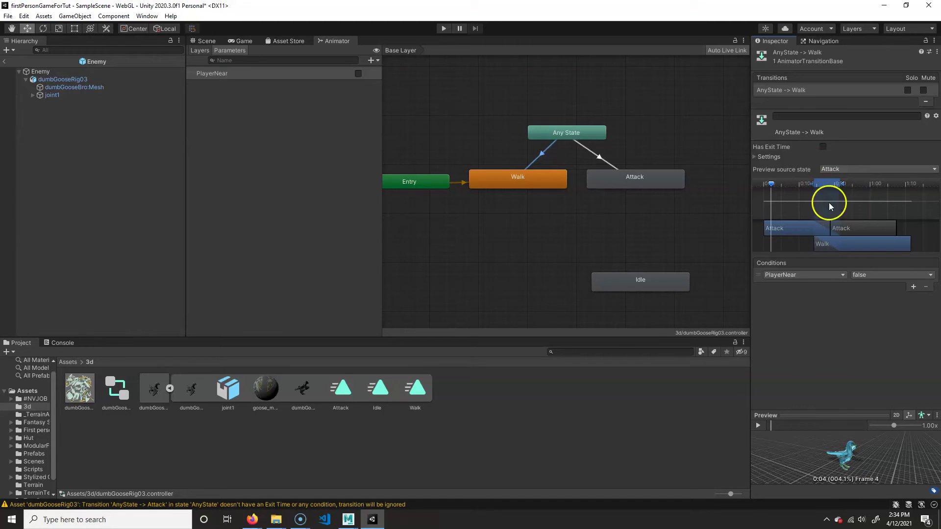
pyautogui.click(757, 157)
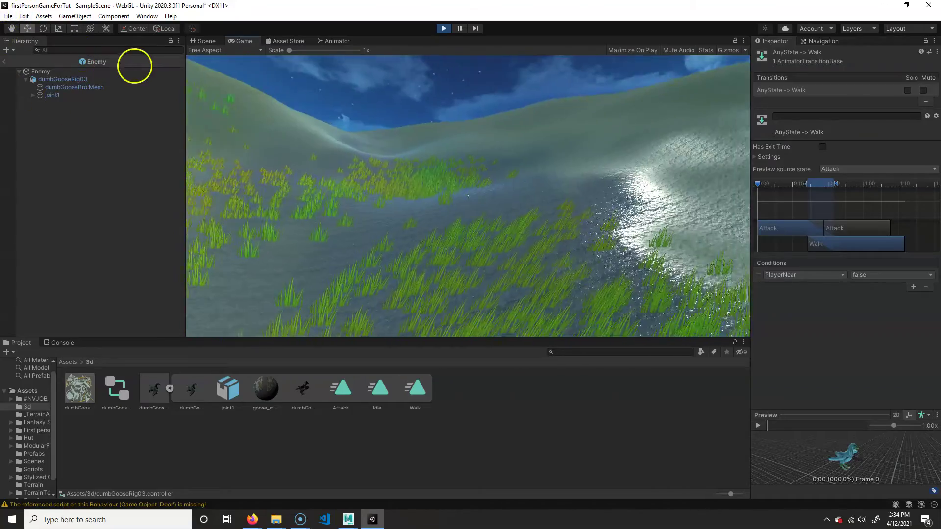
# - Play-test the scene by walking the player through the terrain, and stop play mode
pyautogui.press('w')
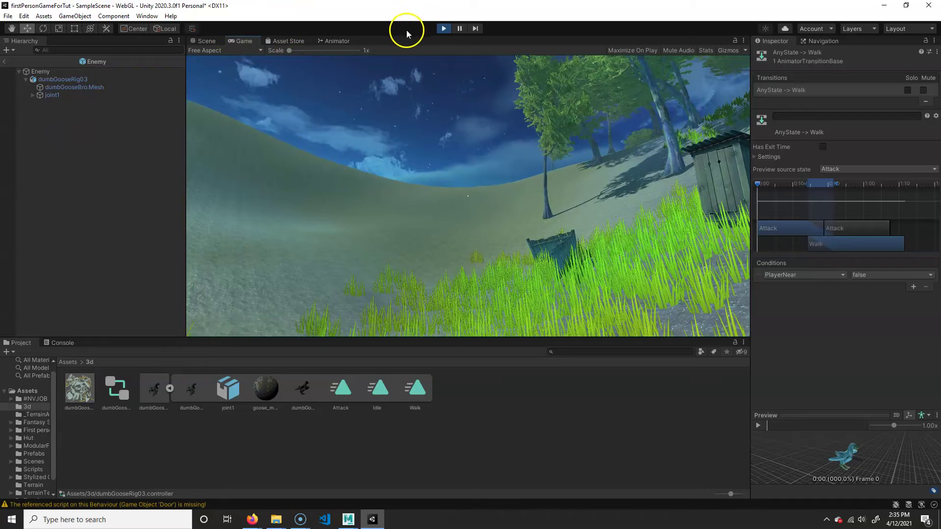
pyautogui.click(442, 28)
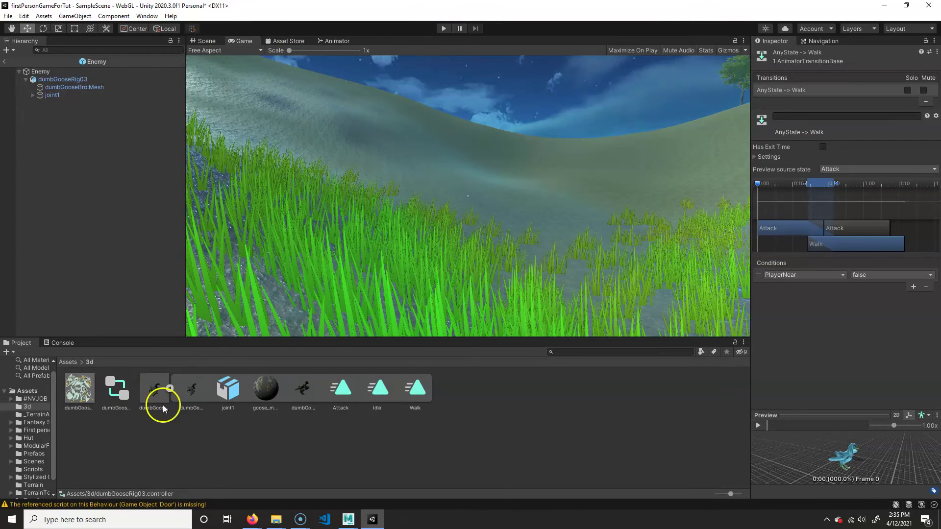
# - Open the Animation import settings of the dumbGooseRig03 model and preview the Walk clip
pyautogui.click(151, 409)
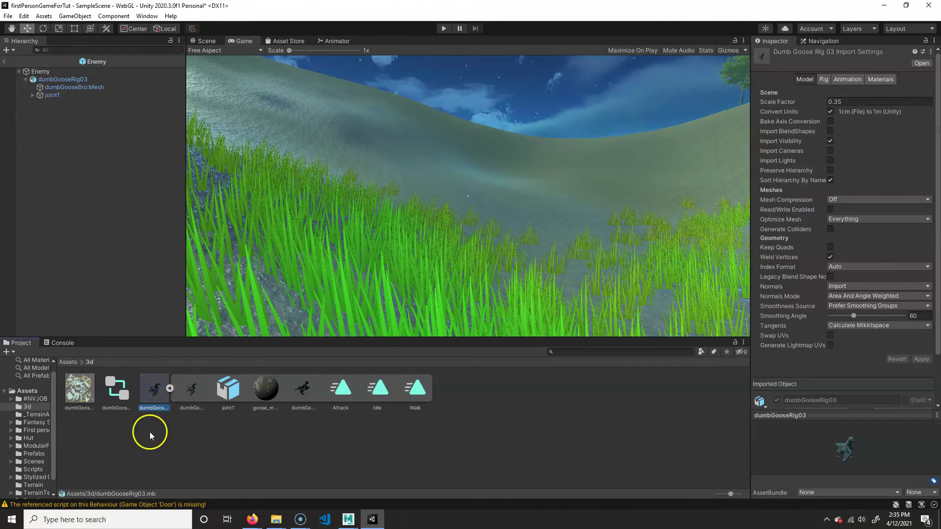
pyautogui.click(847, 79)
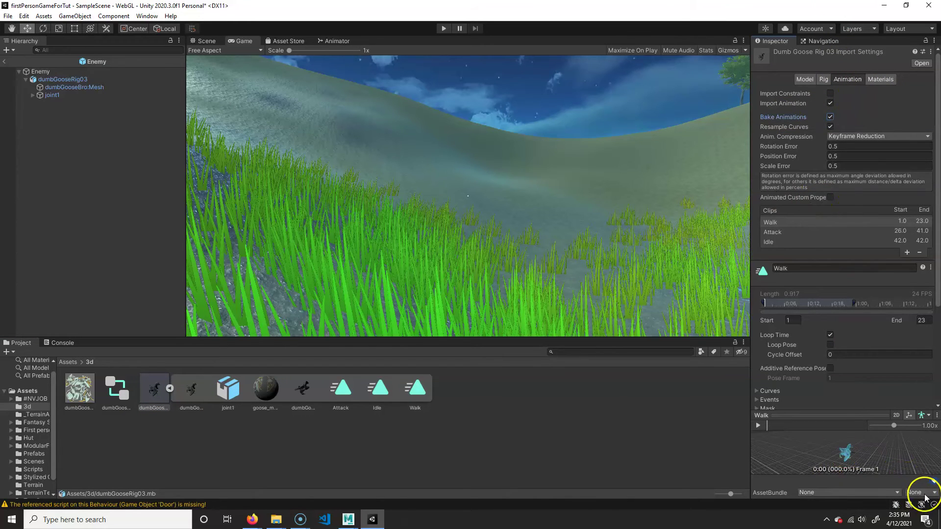
pyautogui.click(759, 426)
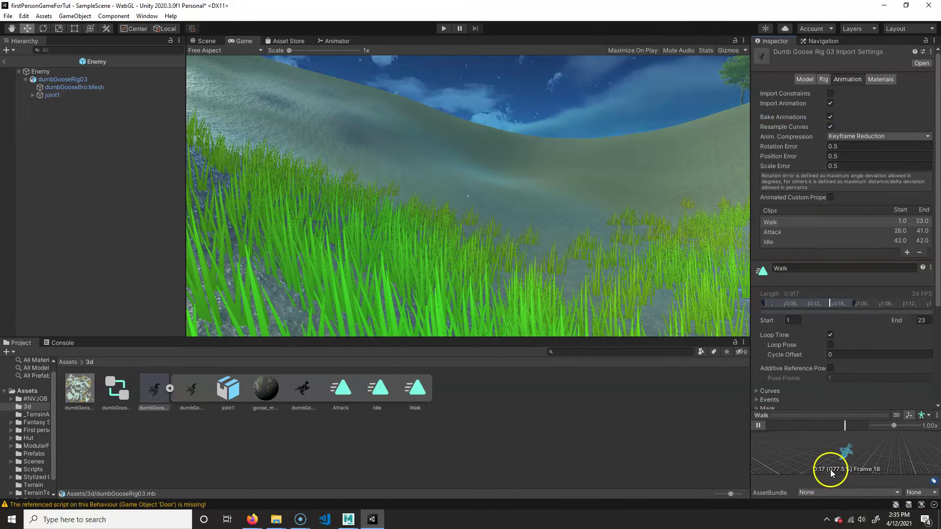
pyautogui.click(759, 425)
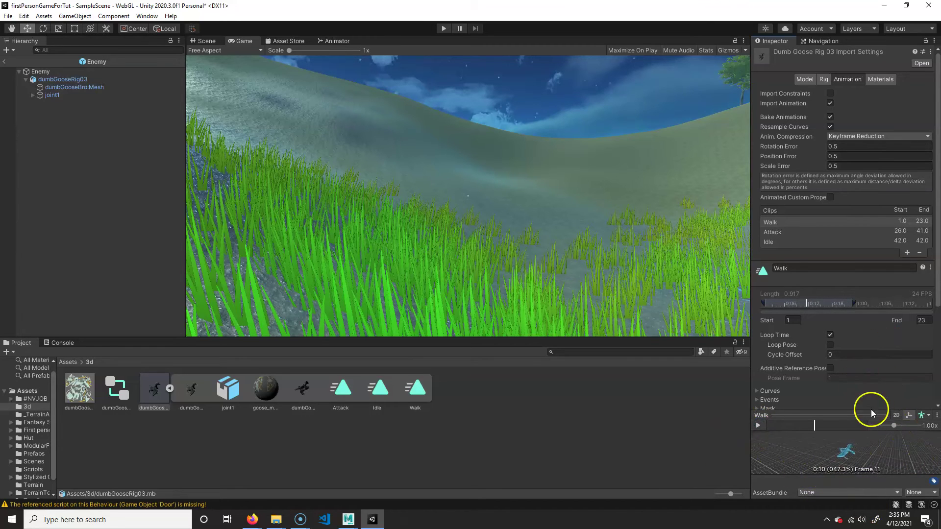
# - Apply the goose model's animation import settings with Loop Time enabled on the Walk clip
pyautogui.scroll(-5, 871, 407)
pyautogui.click(926, 303)
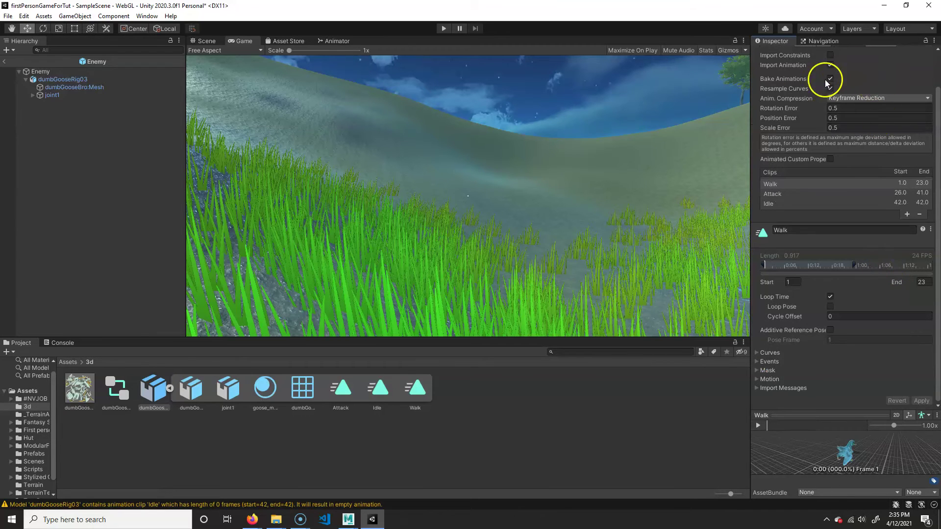
# - Play-test the scene by moving the player back and forth near the geese to watch their animations, and stop play mode
pyautogui.click(443, 28)
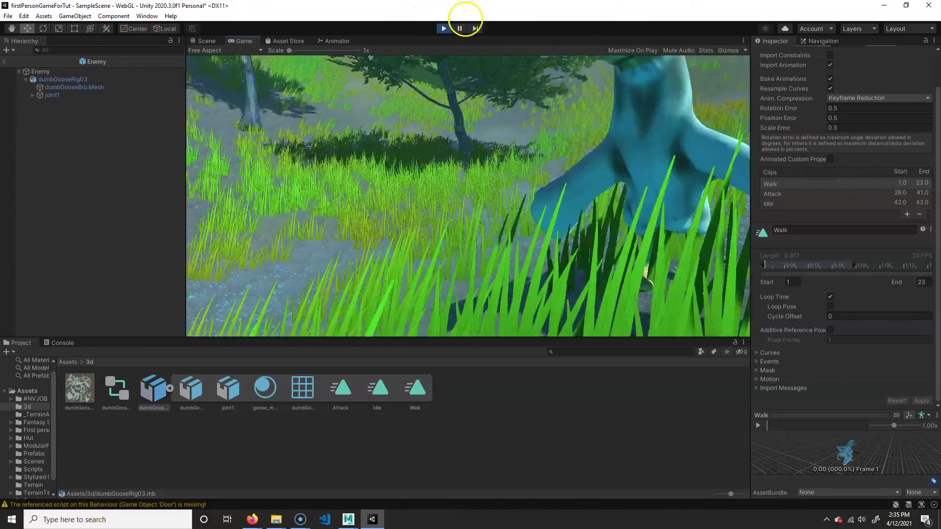
pyautogui.press('s')
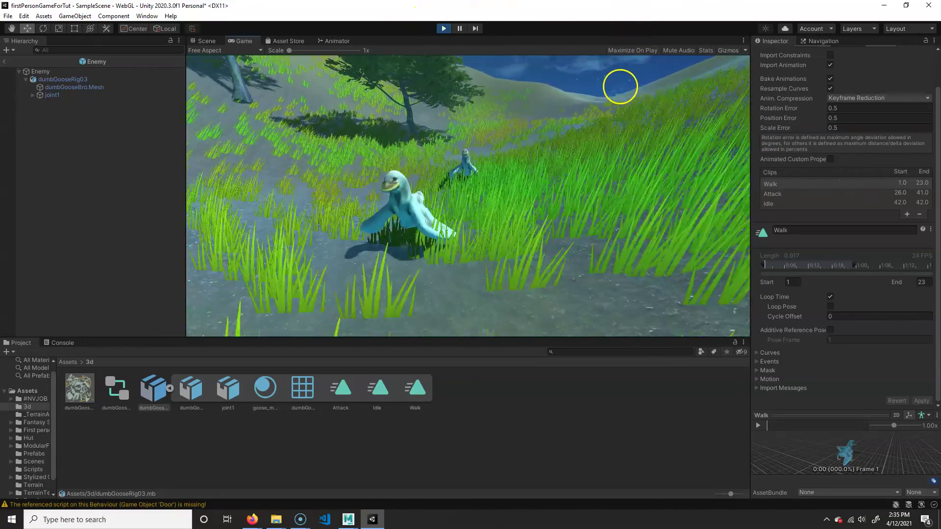
pyautogui.press('w')
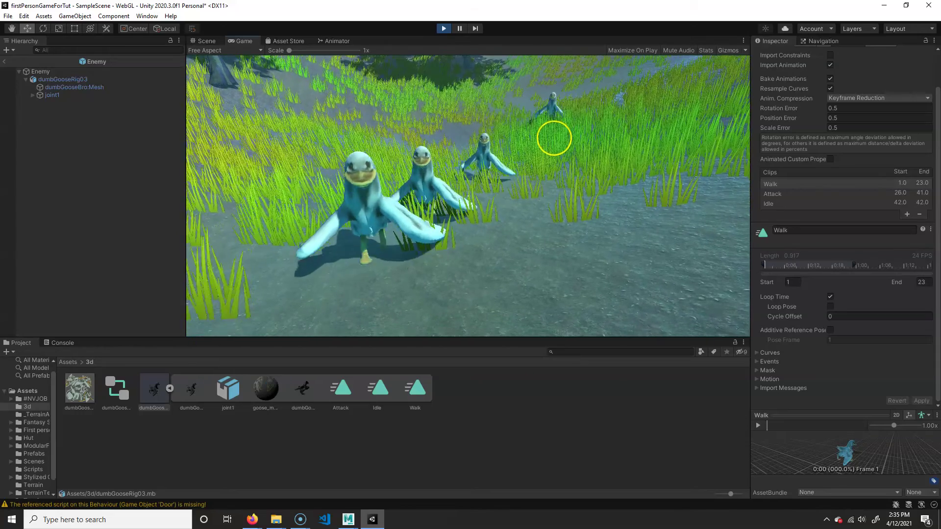
pyautogui.press('Escape')
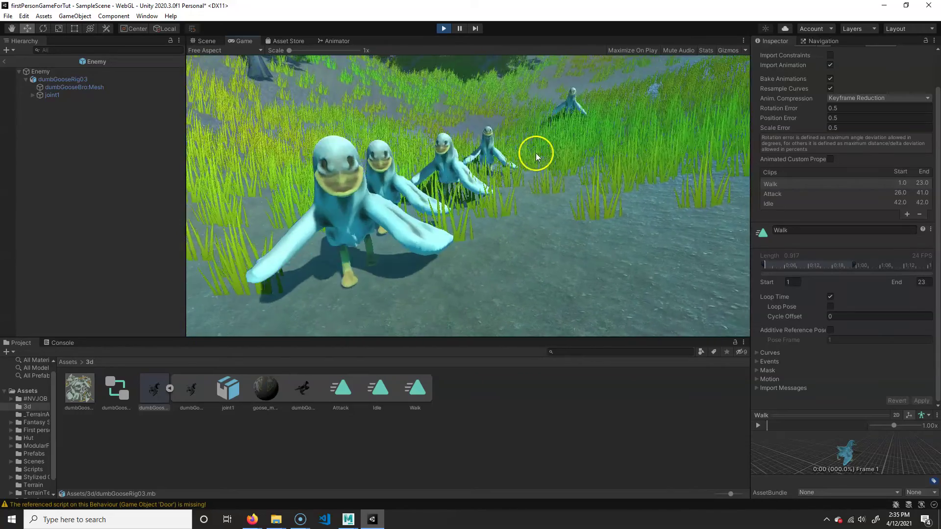
pyautogui.click(443, 29)
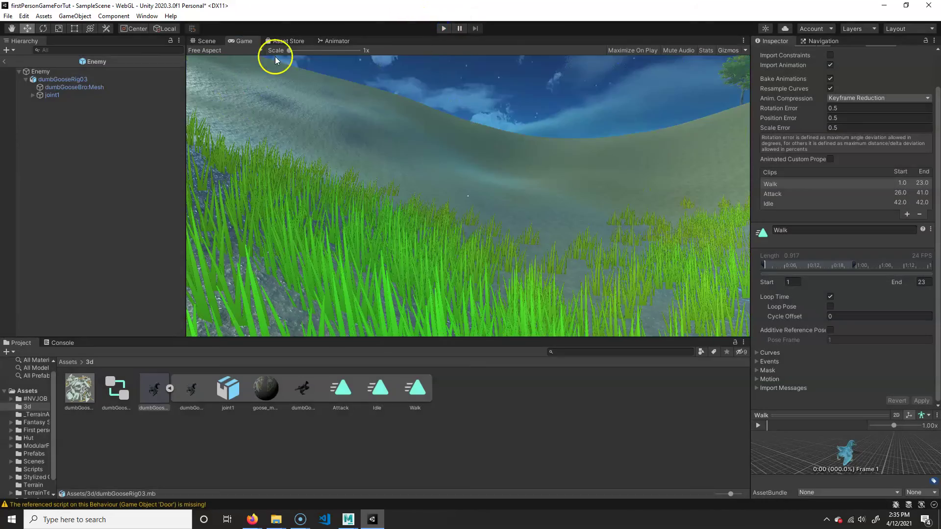
# - Disable Can Transition To Self on the Any State to Walk transition in the Animator
pyautogui.click(327, 40)
pyautogui.click(536, 178)
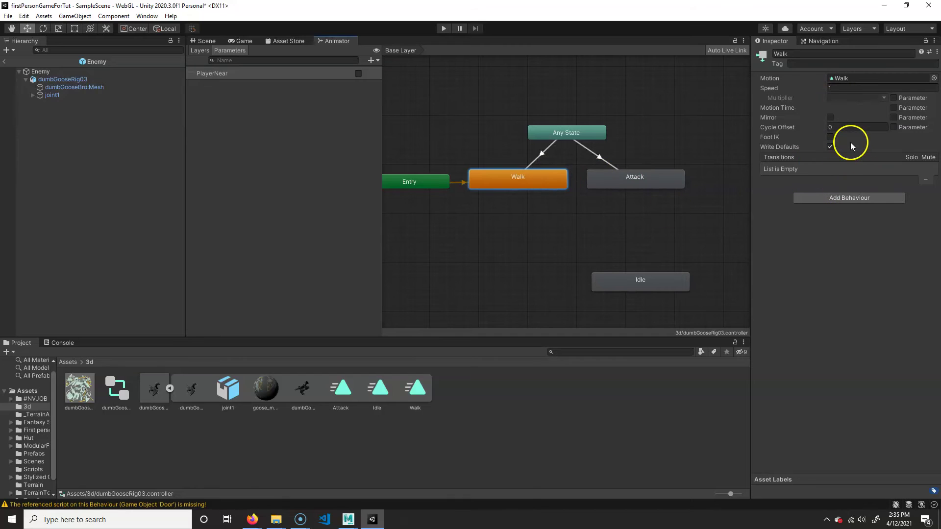
pyautogui.click(540, 155)
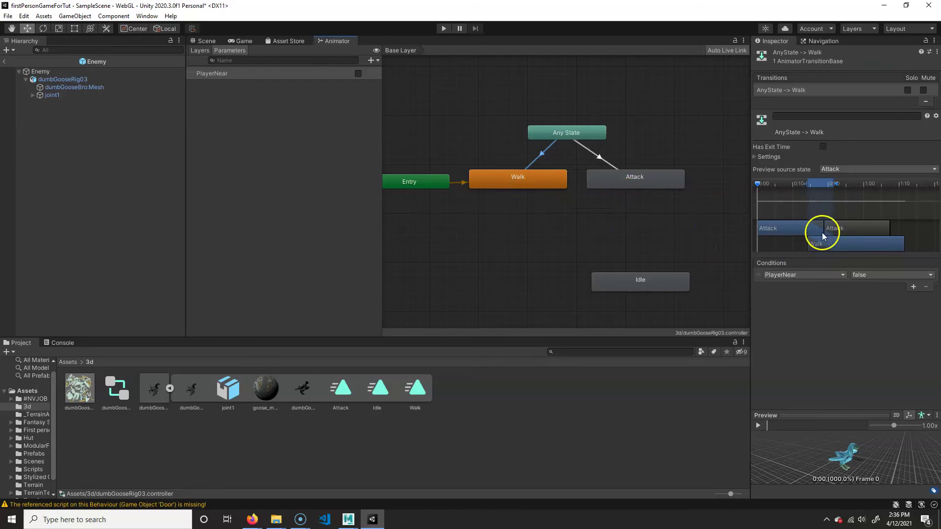
pyautogui.click(761, 157)
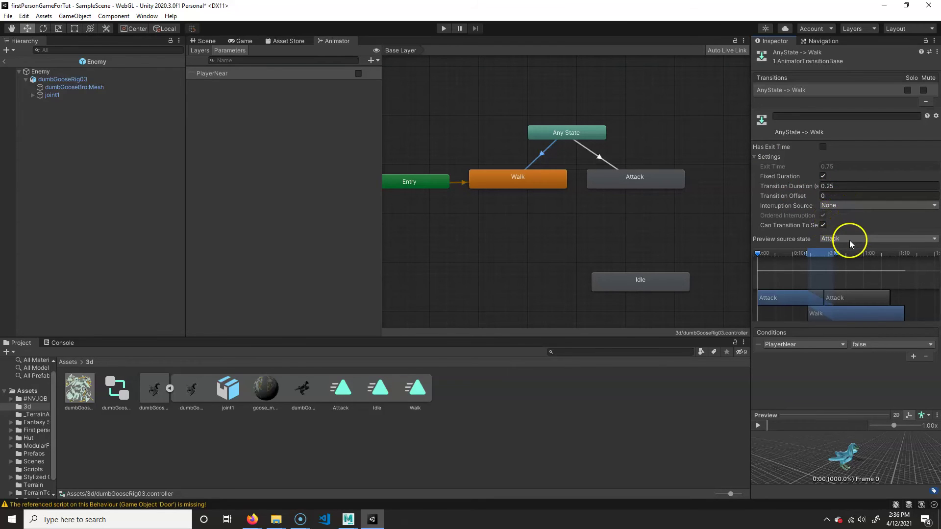
pyautogui.click(823, 226)
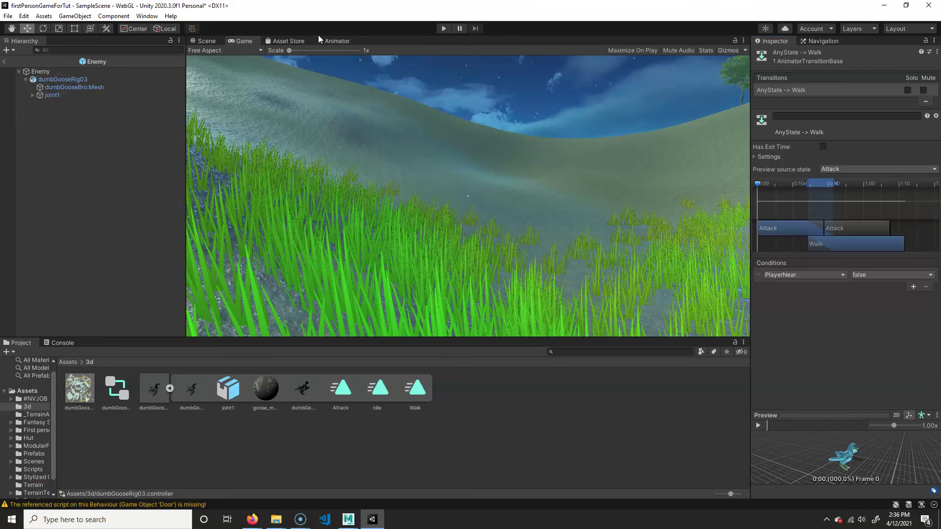
# - Review the Any State to Walk transition's settings and preview timeline, toggling Can Transition To Self on and back off
pyautogui.click(326, 40)
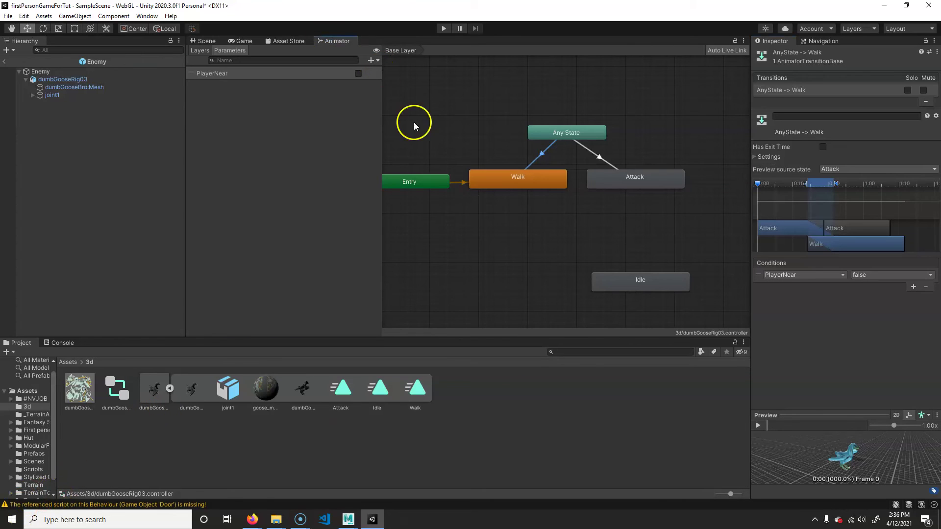
pyautogui.click(545, 184)
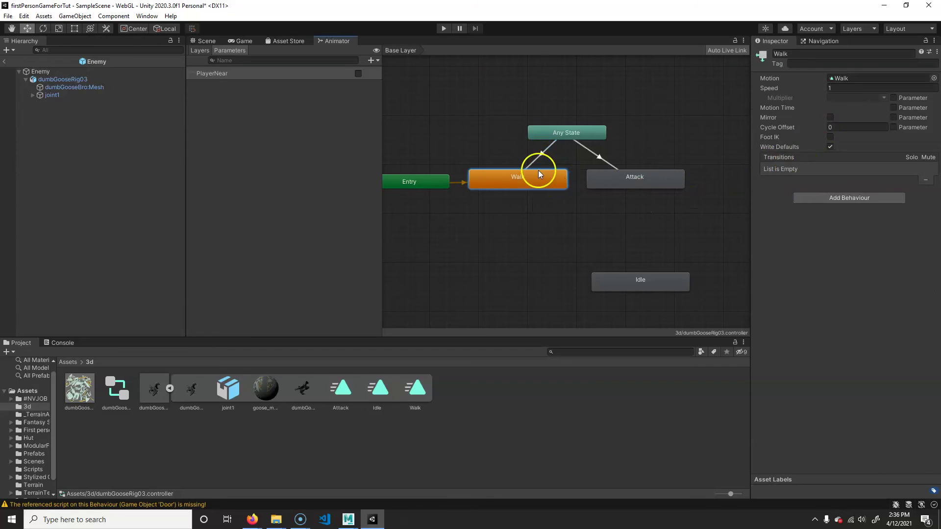
pyautogui.click(541, 157)
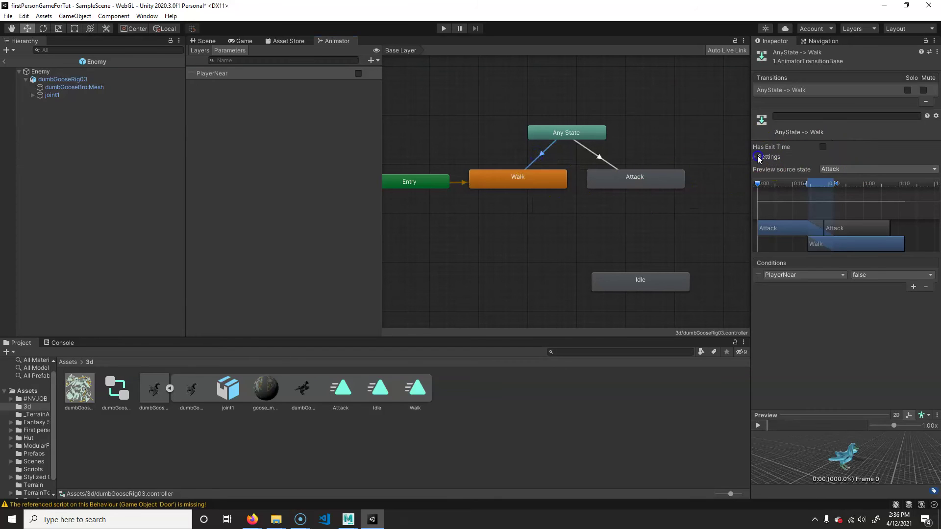
pyautogui.click(756, 157)
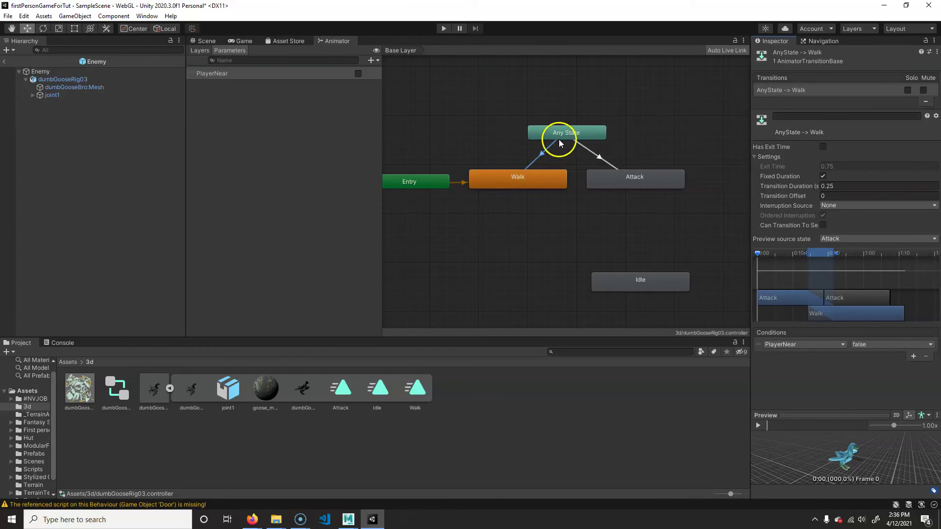
pyautogui.click(823, 225)
pyautogui.click(823, 226)
pyautogui.click(758, 257)
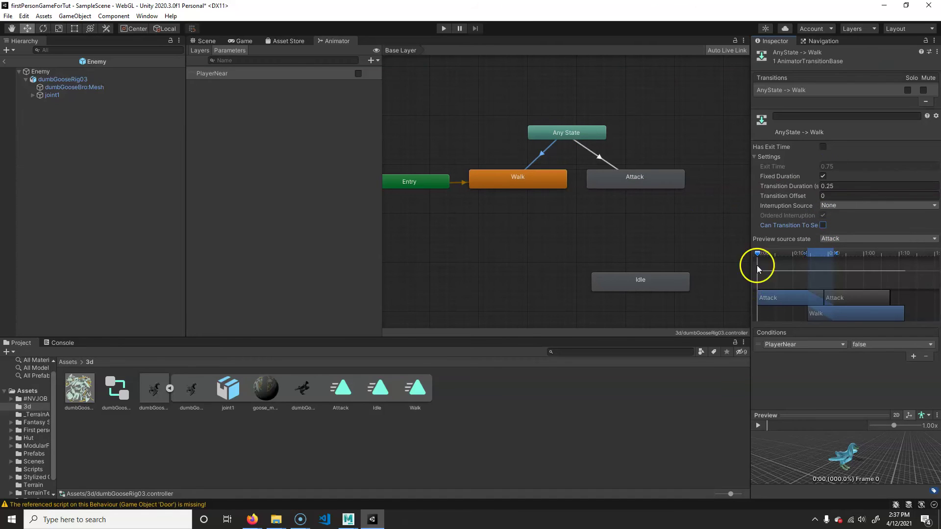
pyautogui.moveTo(758, 256)
pyautogui.mouseDown()
pyautogui.moveTo(851, 254)
pyautogui.moveTo(748, 250)
pyautogui.moveTo(863, 265)
pyautogui.moveTo(756, 257)
pyautogui.mouseUp()
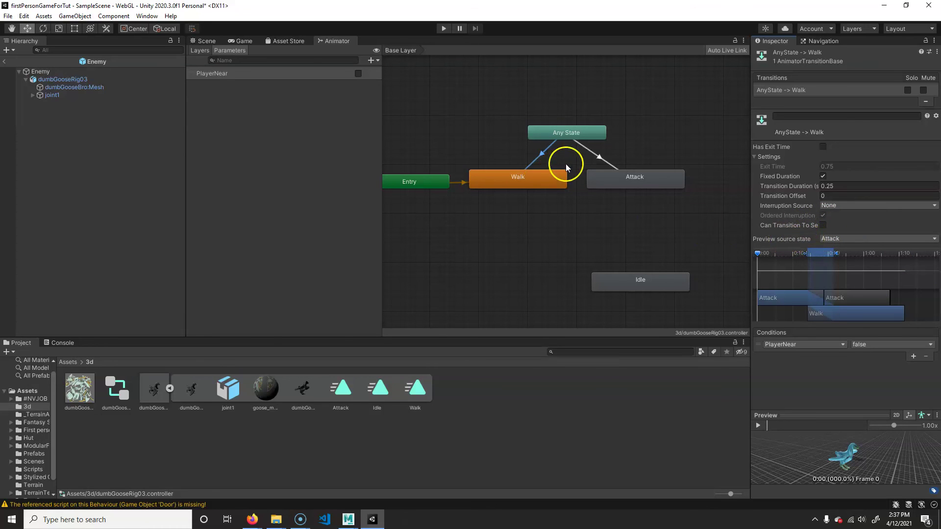
# - Disable Can Transition To Self on the Any State to Attack transition and recheck both transitions
pyautogui.click(598, 156)
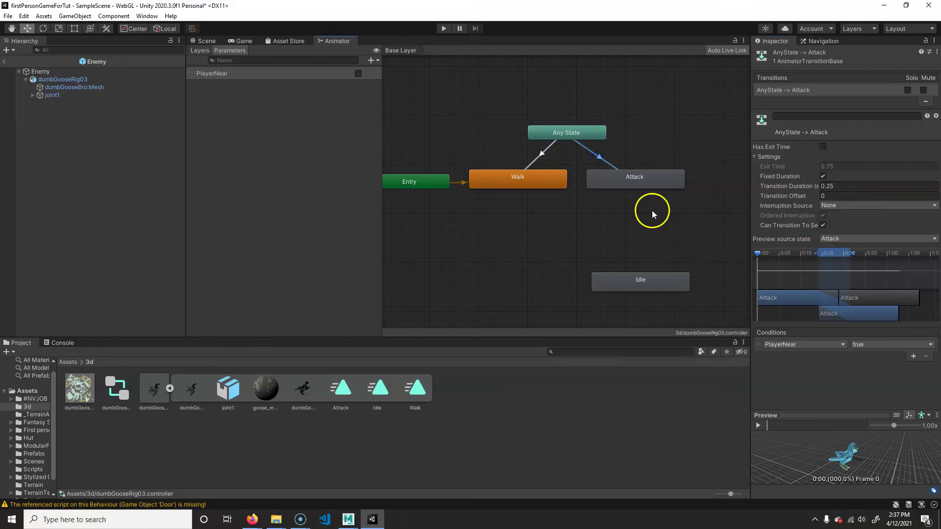
pyautogui.click(823, 226)
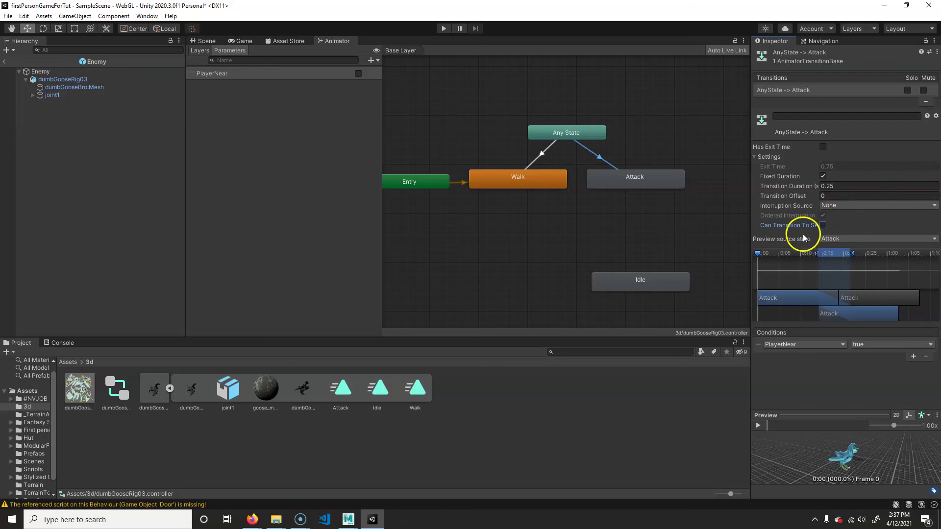
pyautogui.click(541, 158)
pyautogui.click(598, 157)
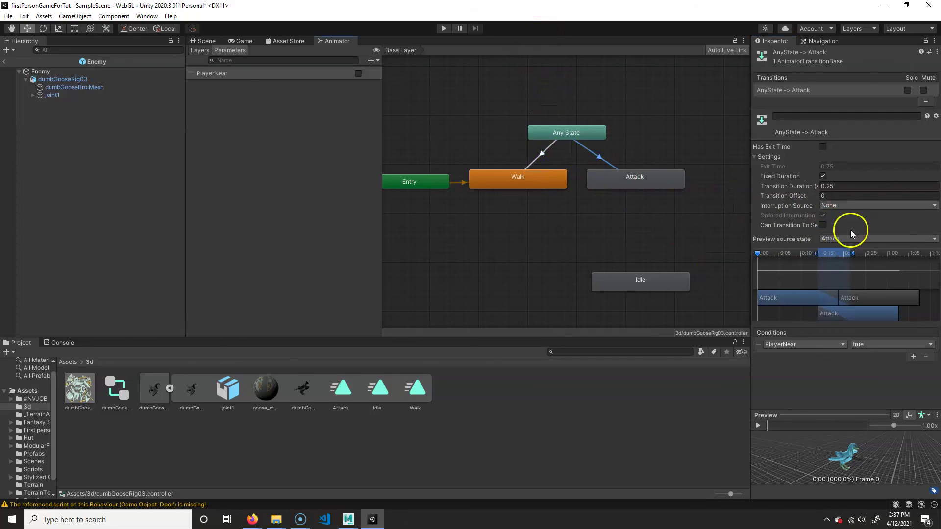
# - Play-test the scene again to check the geese's Walk and Attack animations around the player, and stop play mode
pyautogui.click(443, 28)
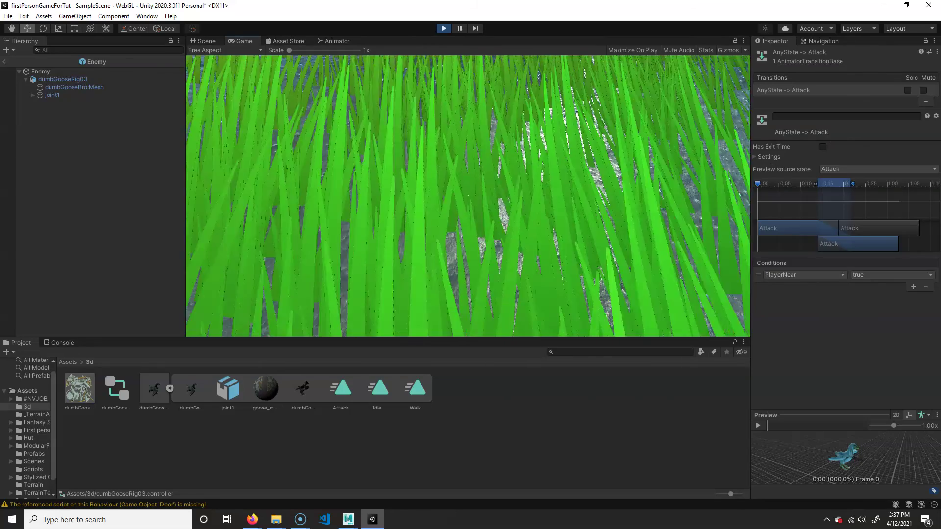
pyautogui.press('s')
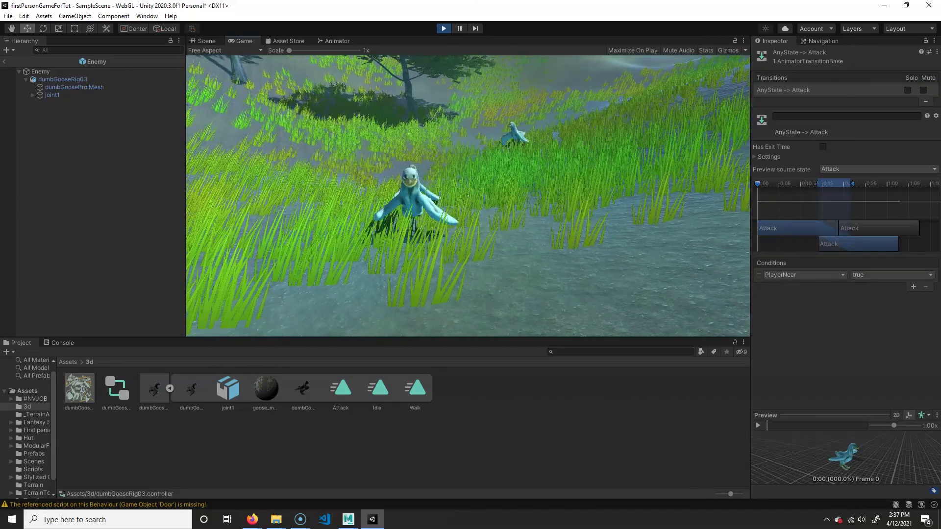
pyautogui.press('w')
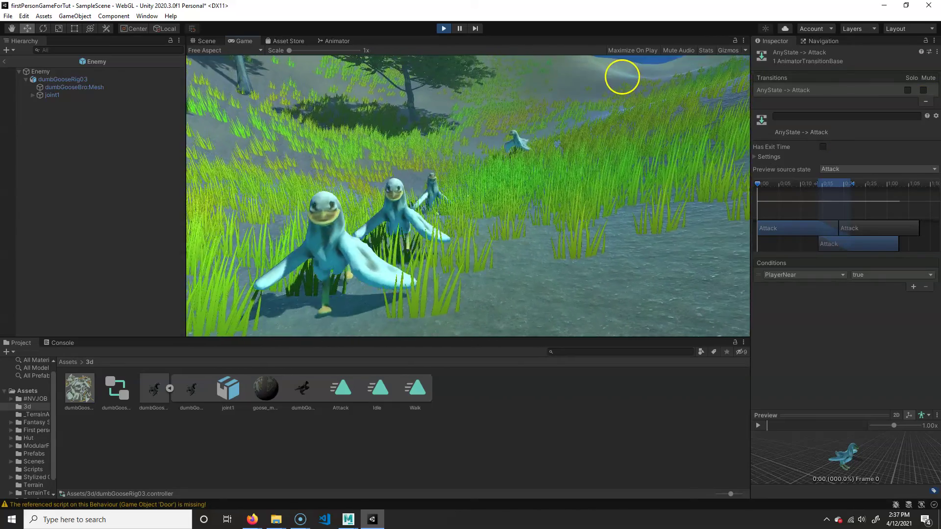
pyautogui.click(444, 28)
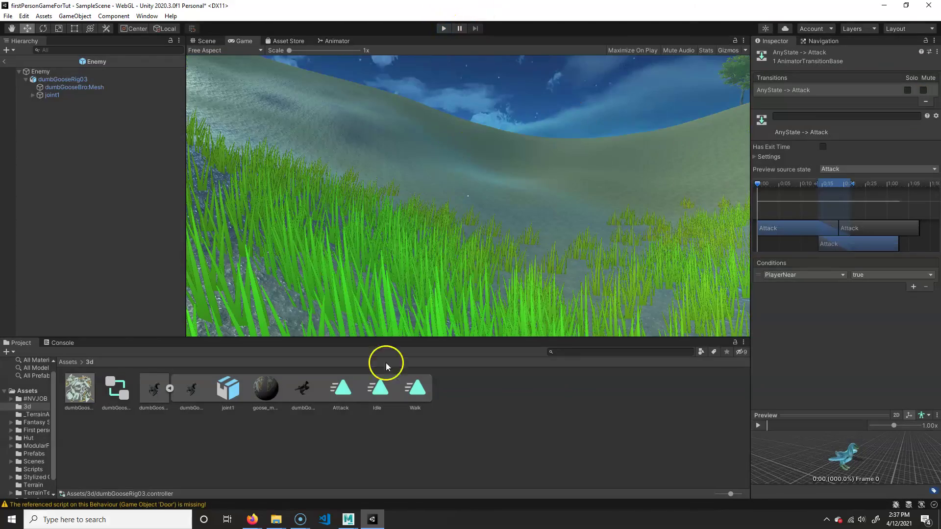